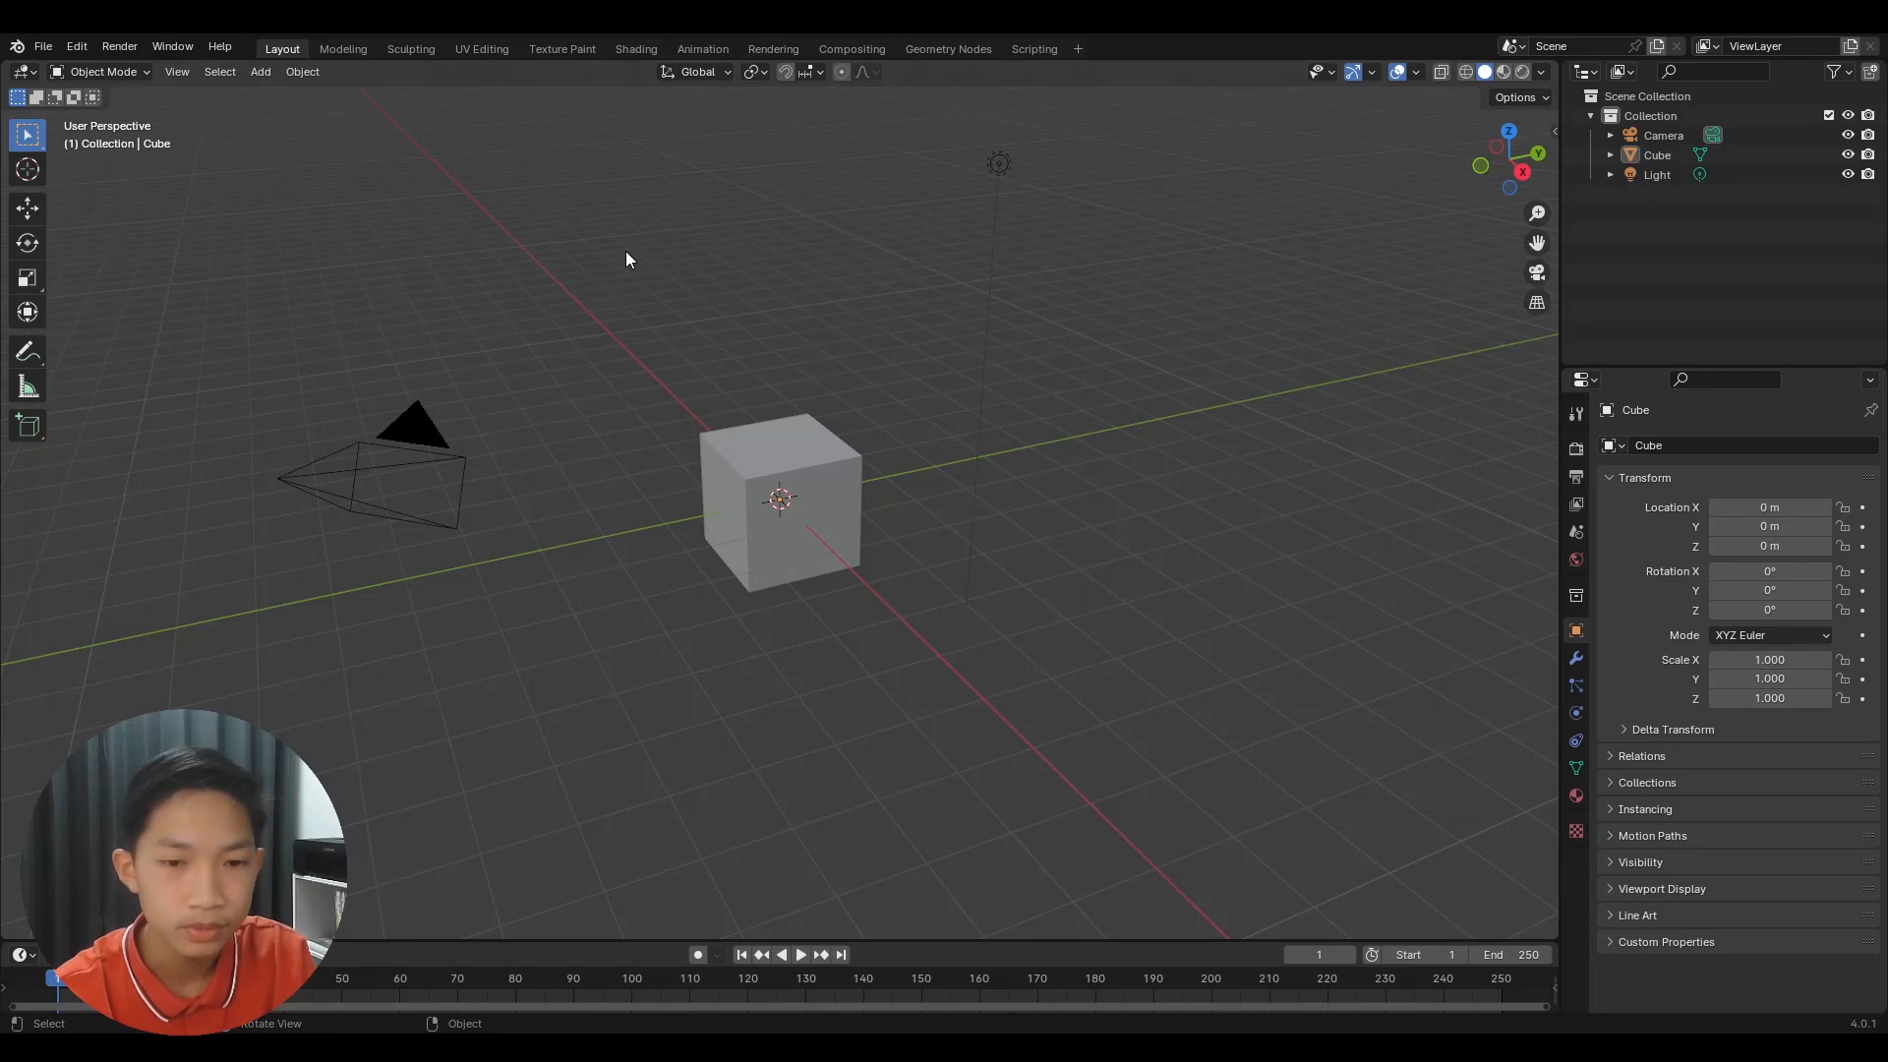
Delete the default cube and add a plane mesh at the world origin
click(713, 433)
key(g)
key(Escape)
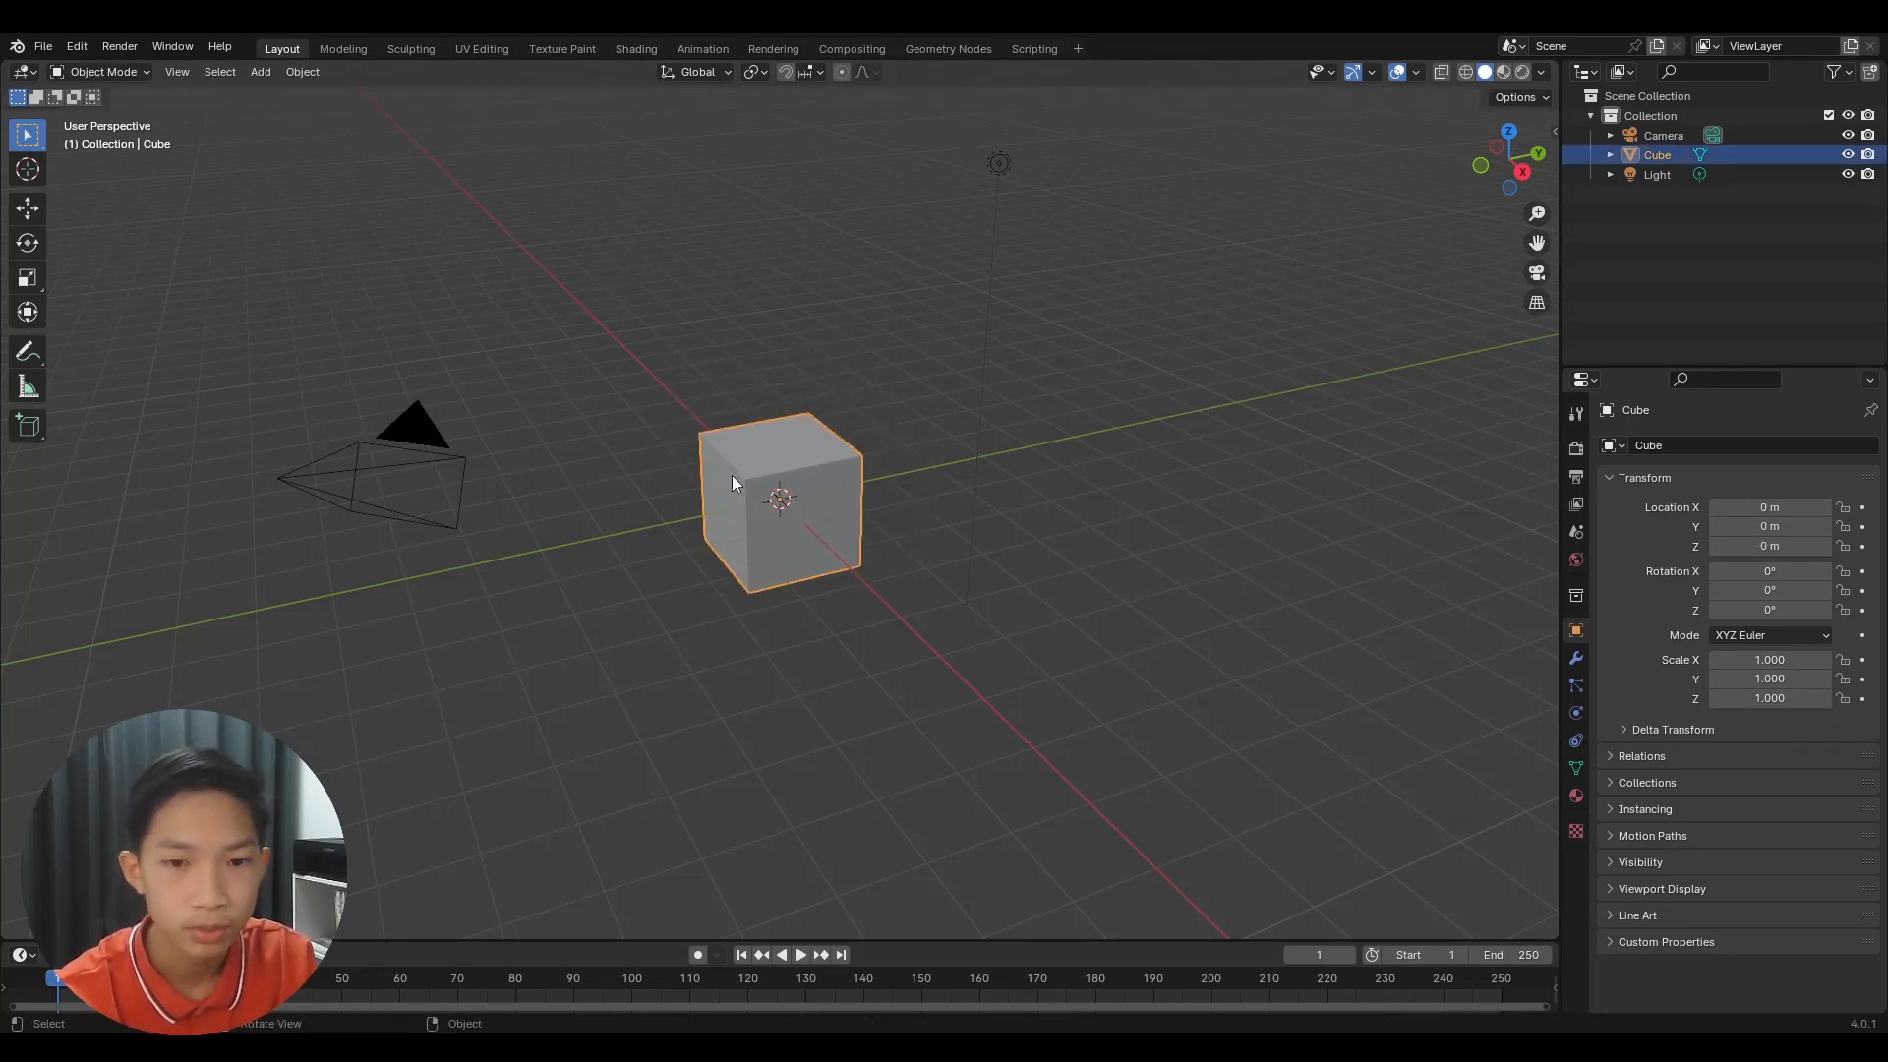
scroll(805, 464, up, 3)
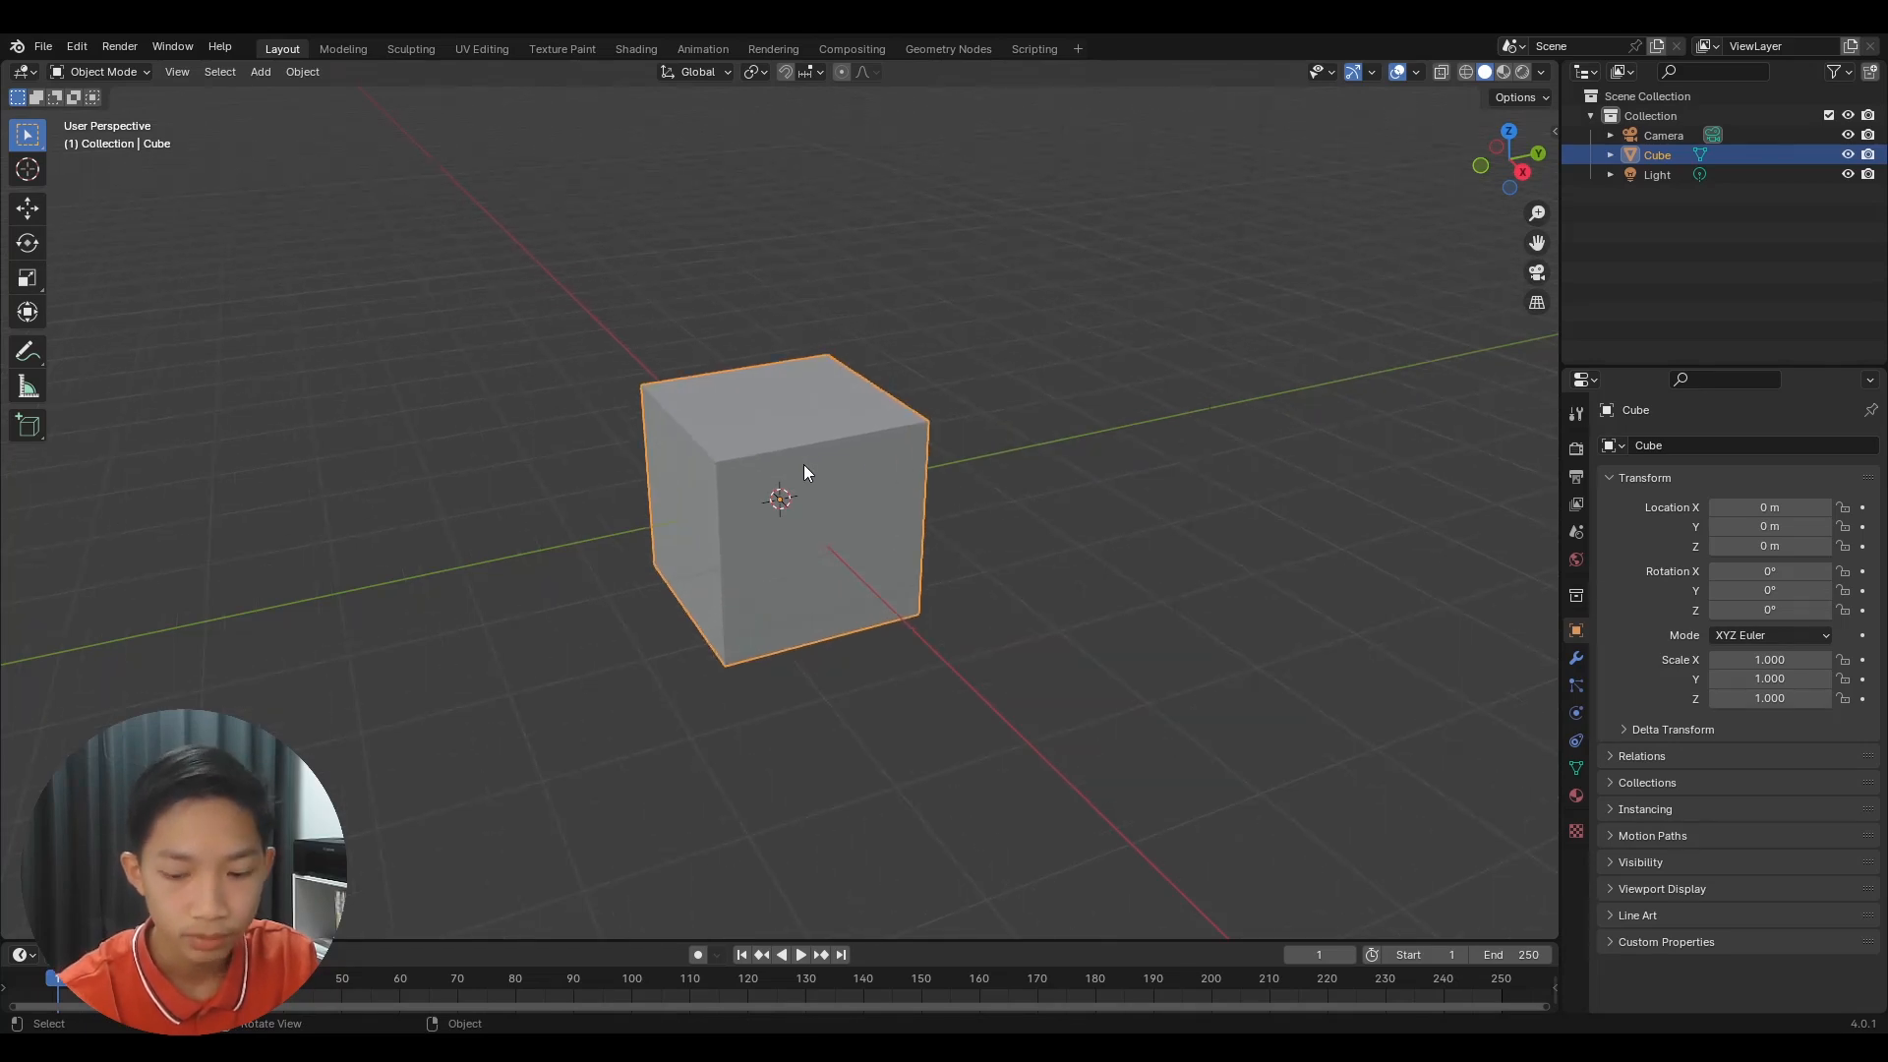
key(Delete)
key(shift+a)
mouse_move(808, 468)
click(865, 462)
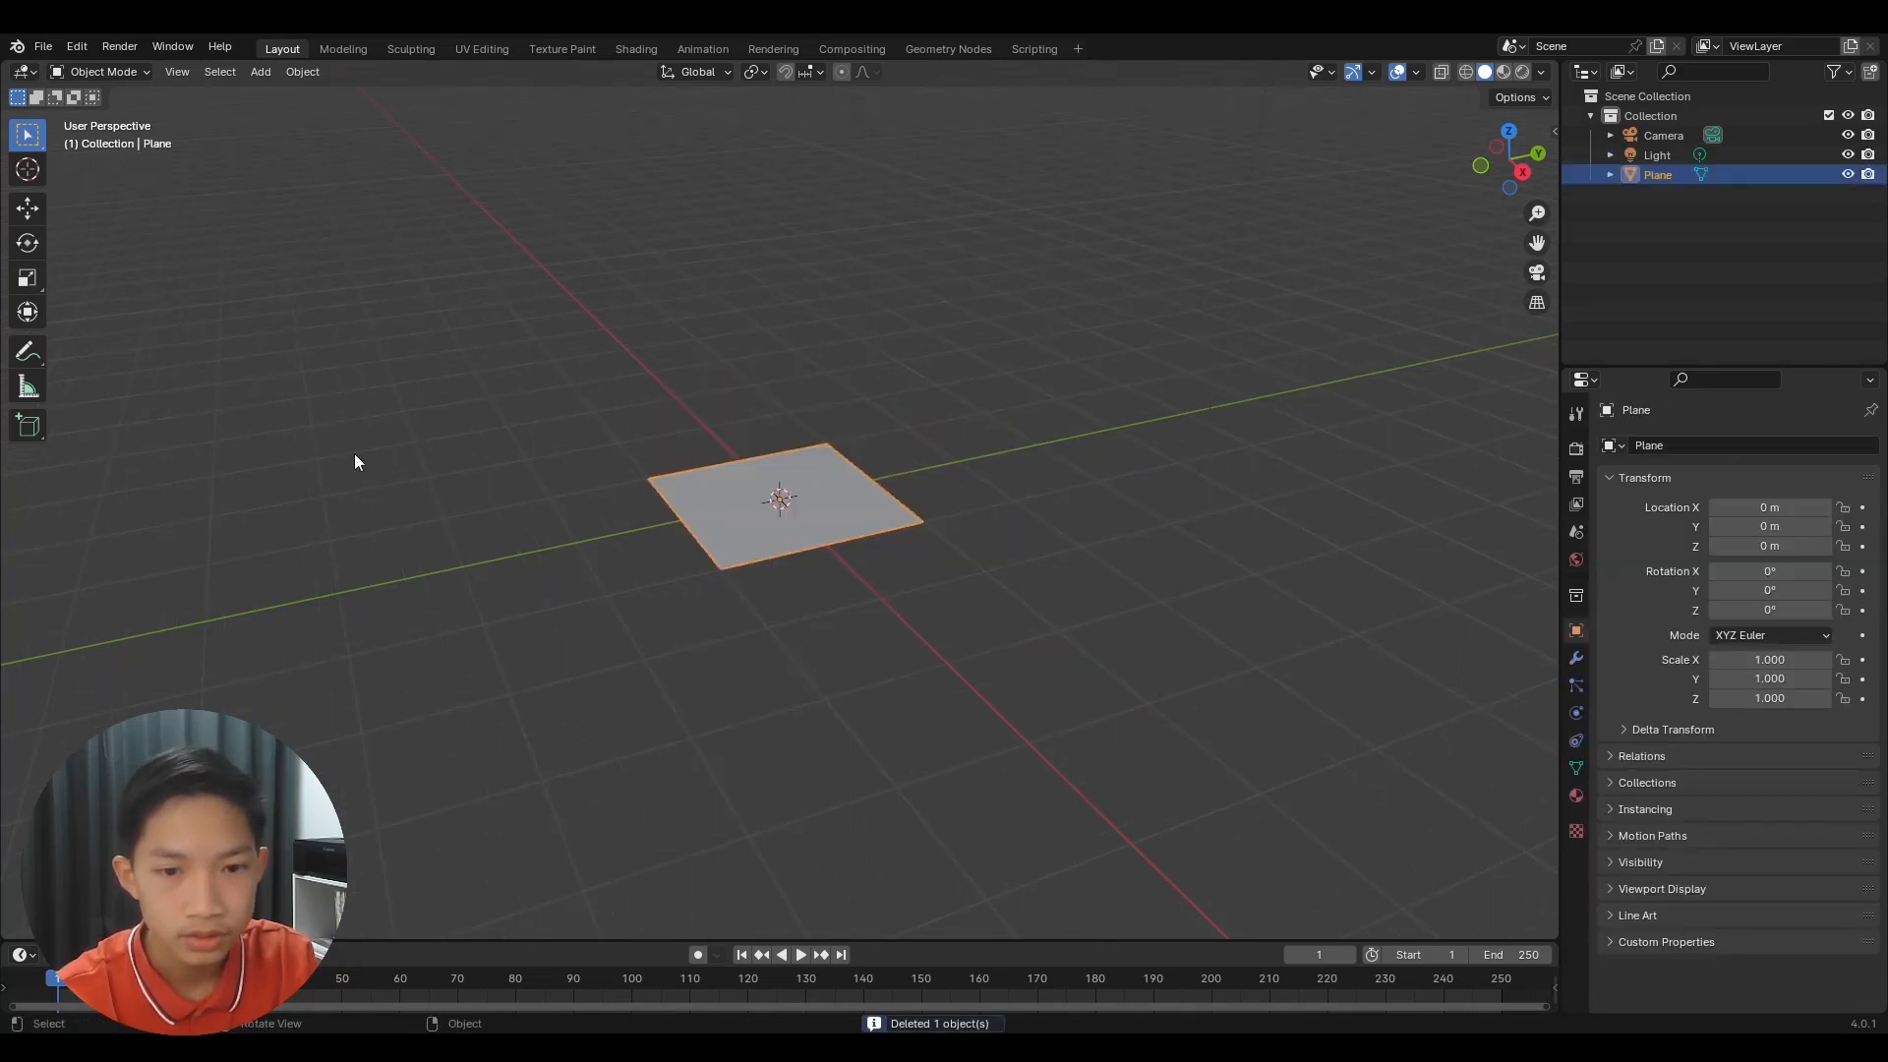
Add a particle system to the plane and set its type to Hair
click(622, 436)
scroll(771, 454, up, 7)
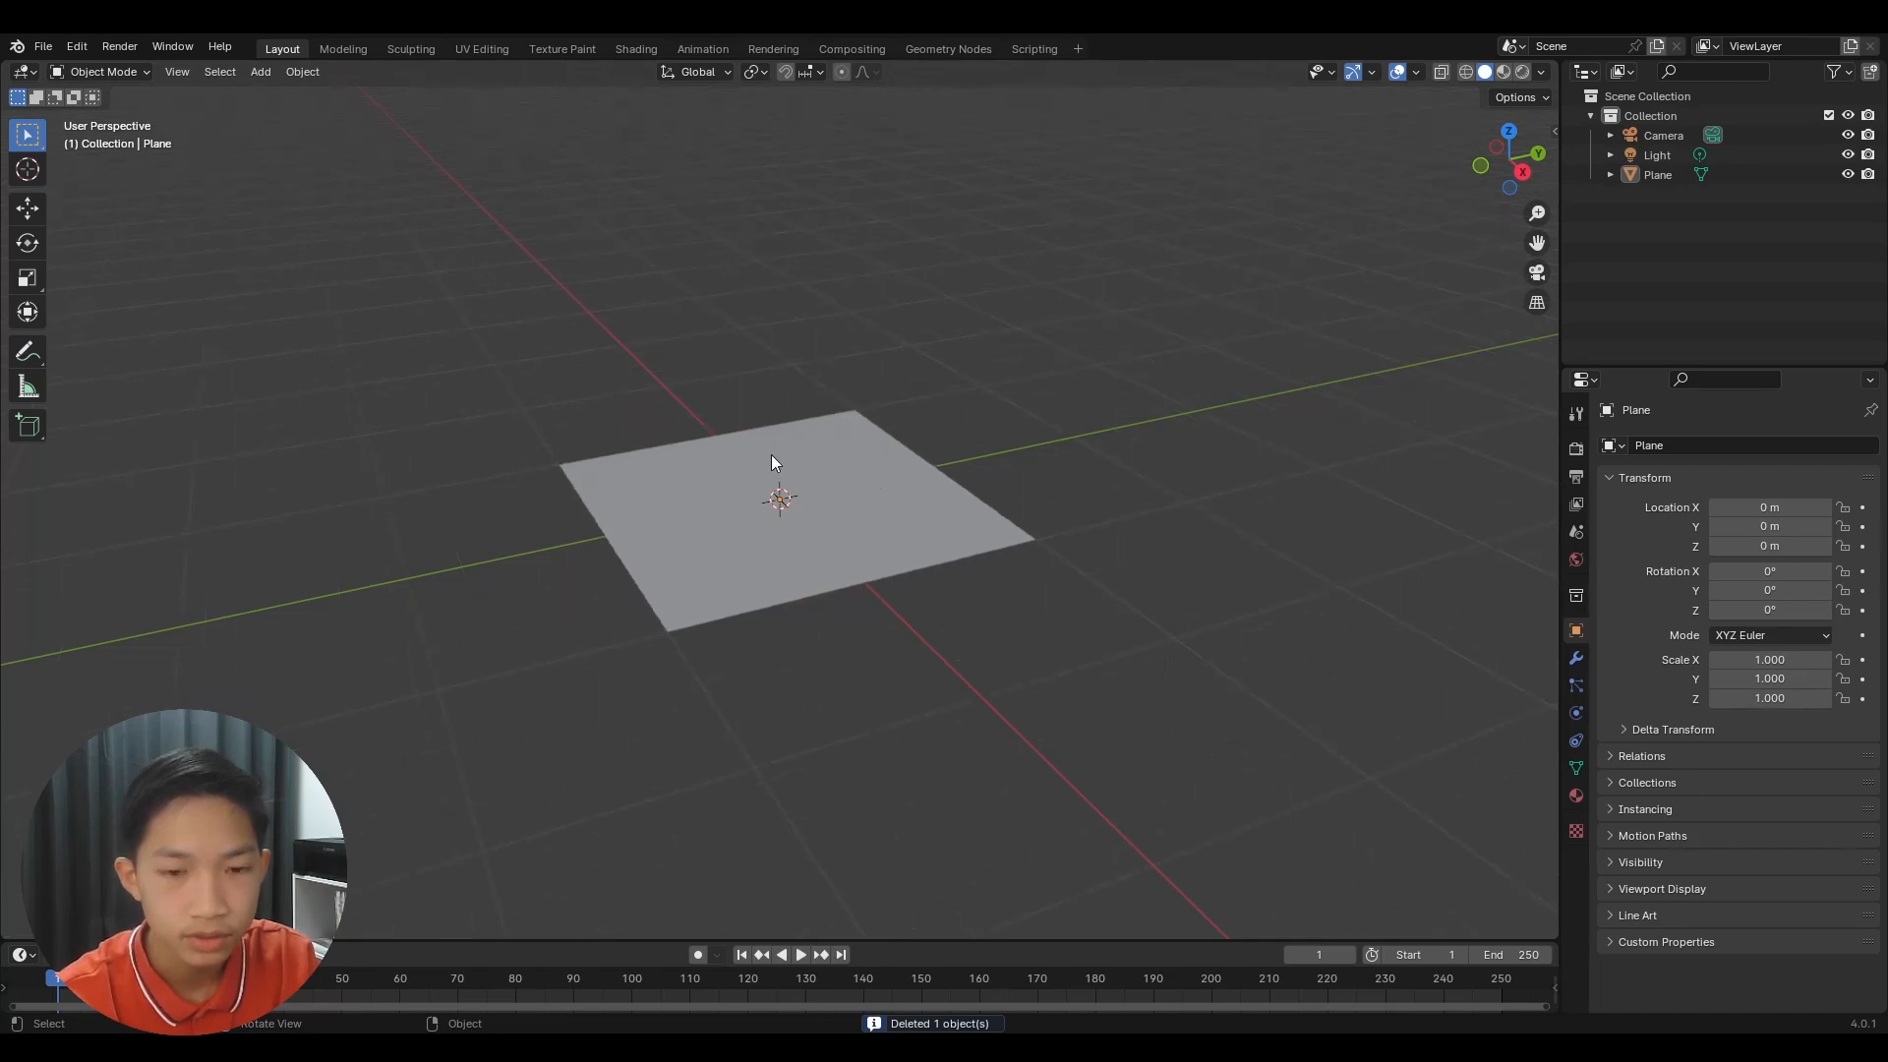
scroll(792, 568, down, 3)
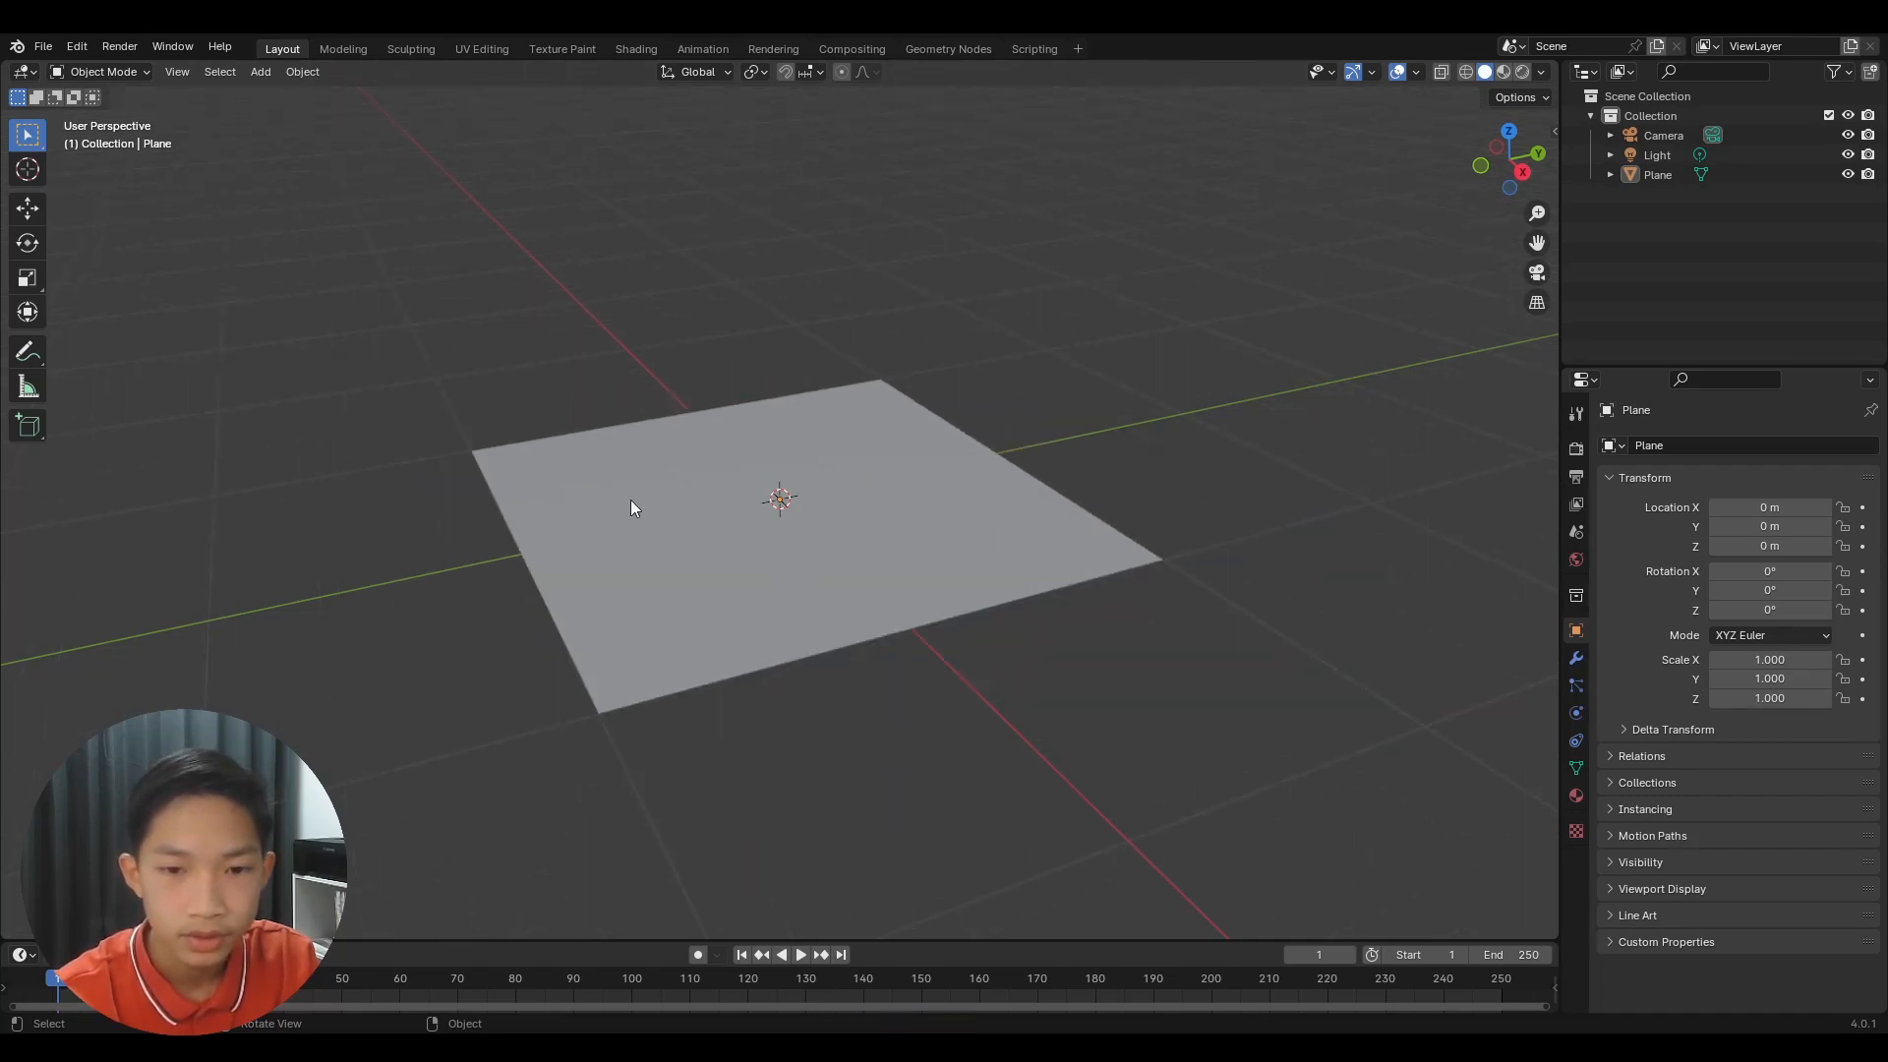
click(630, 512)
middle_drag(604, 476, 666, 504)
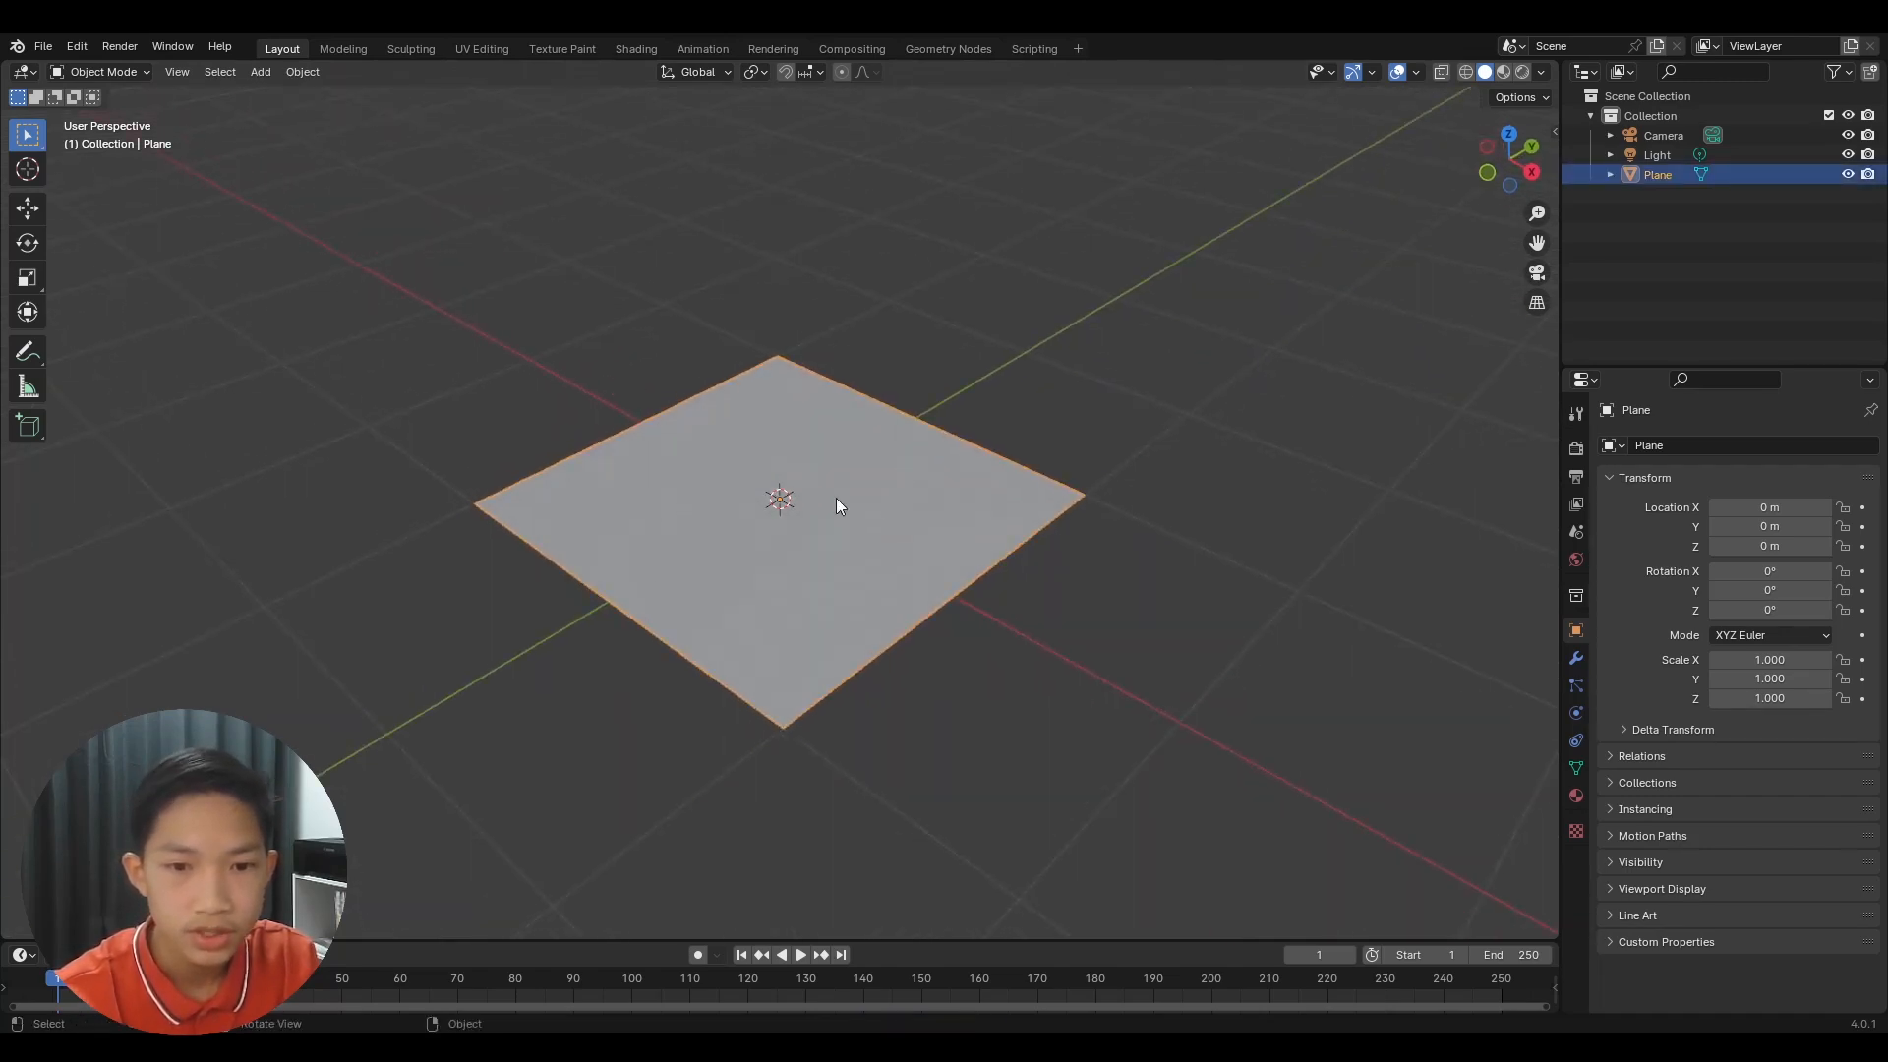
click(1576, 686)
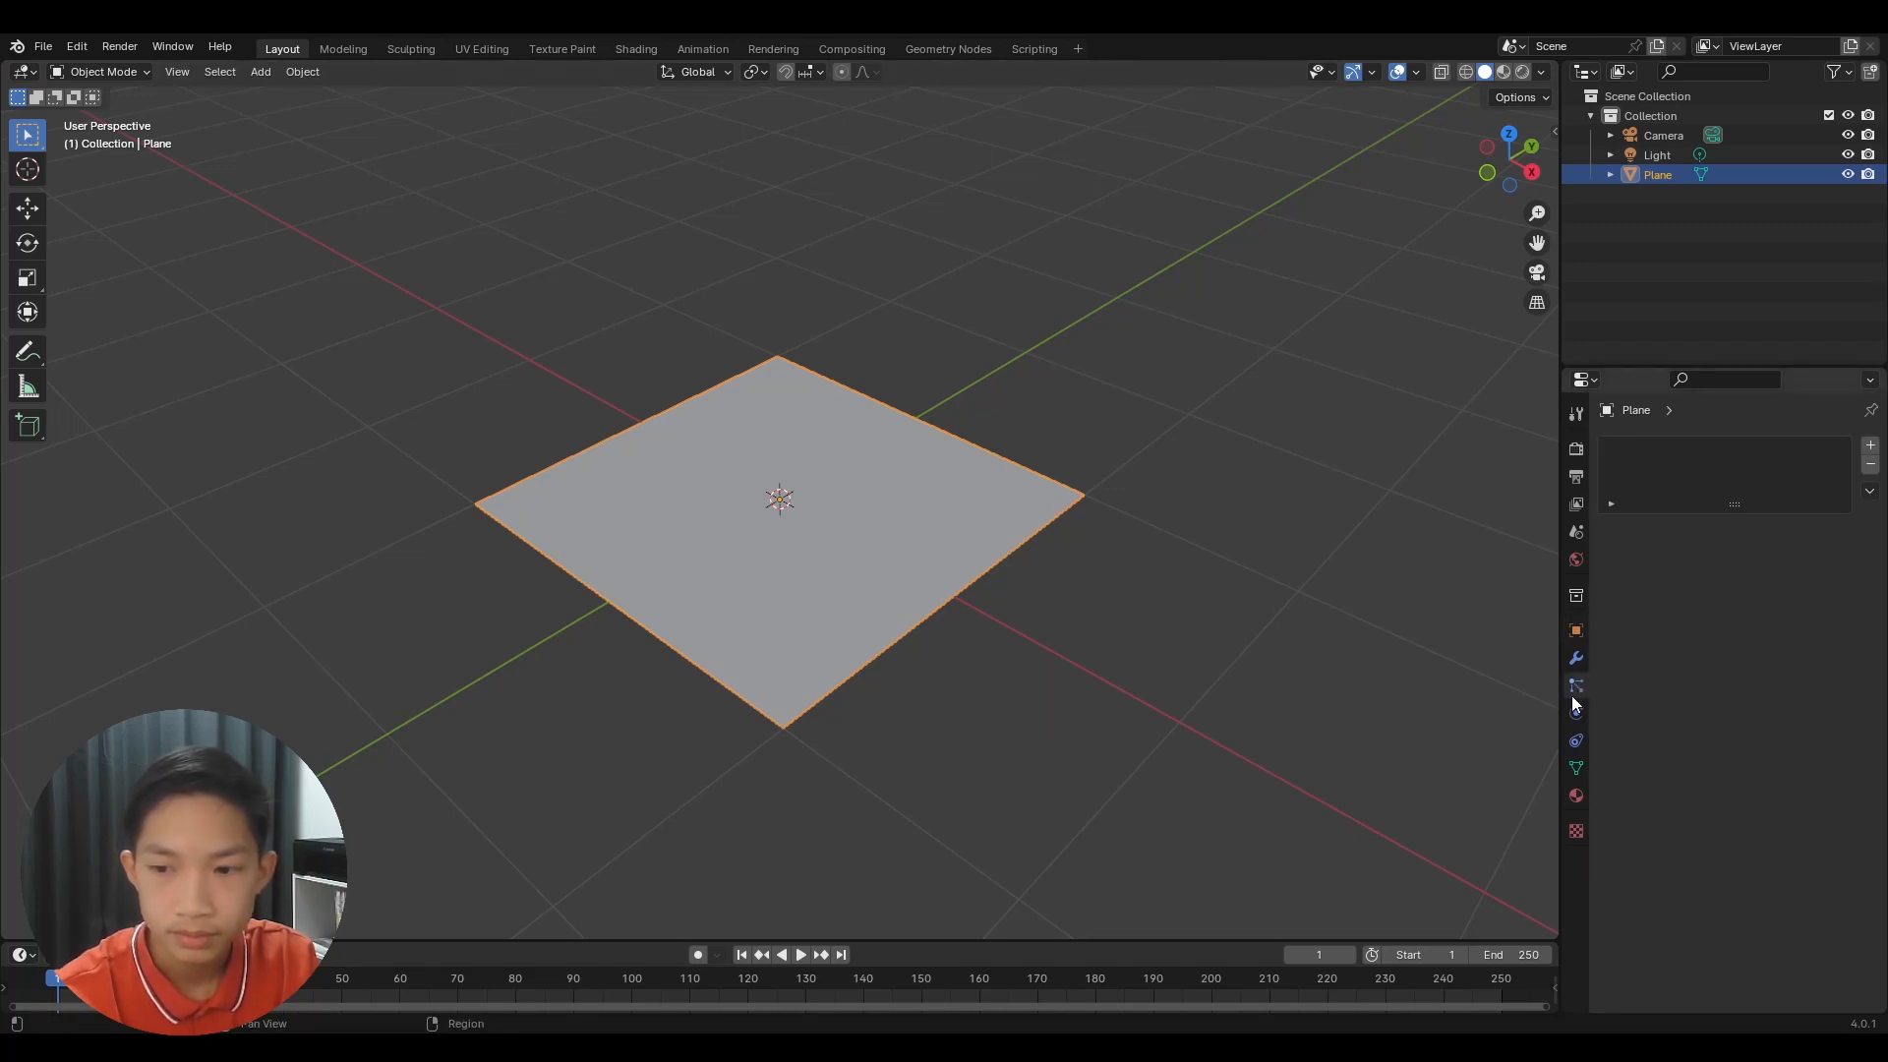
click(1870, 444)
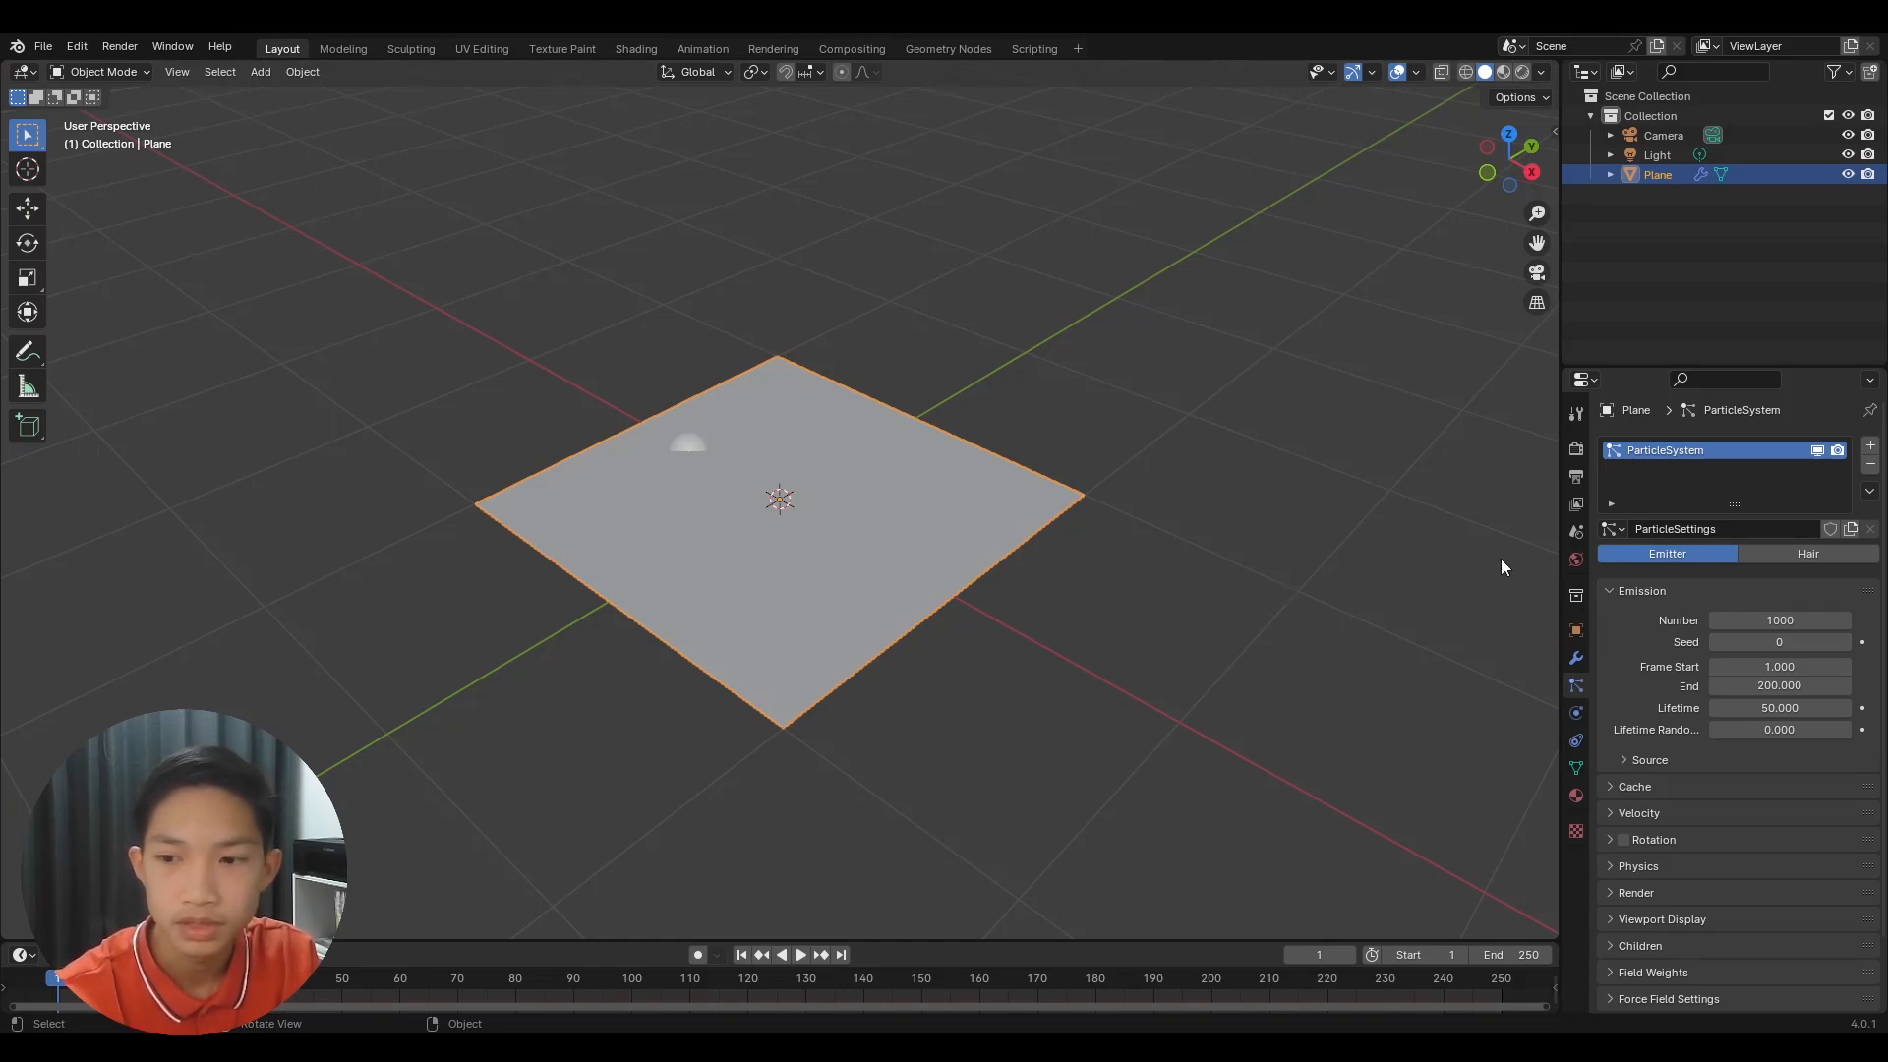
click(1824, 555)
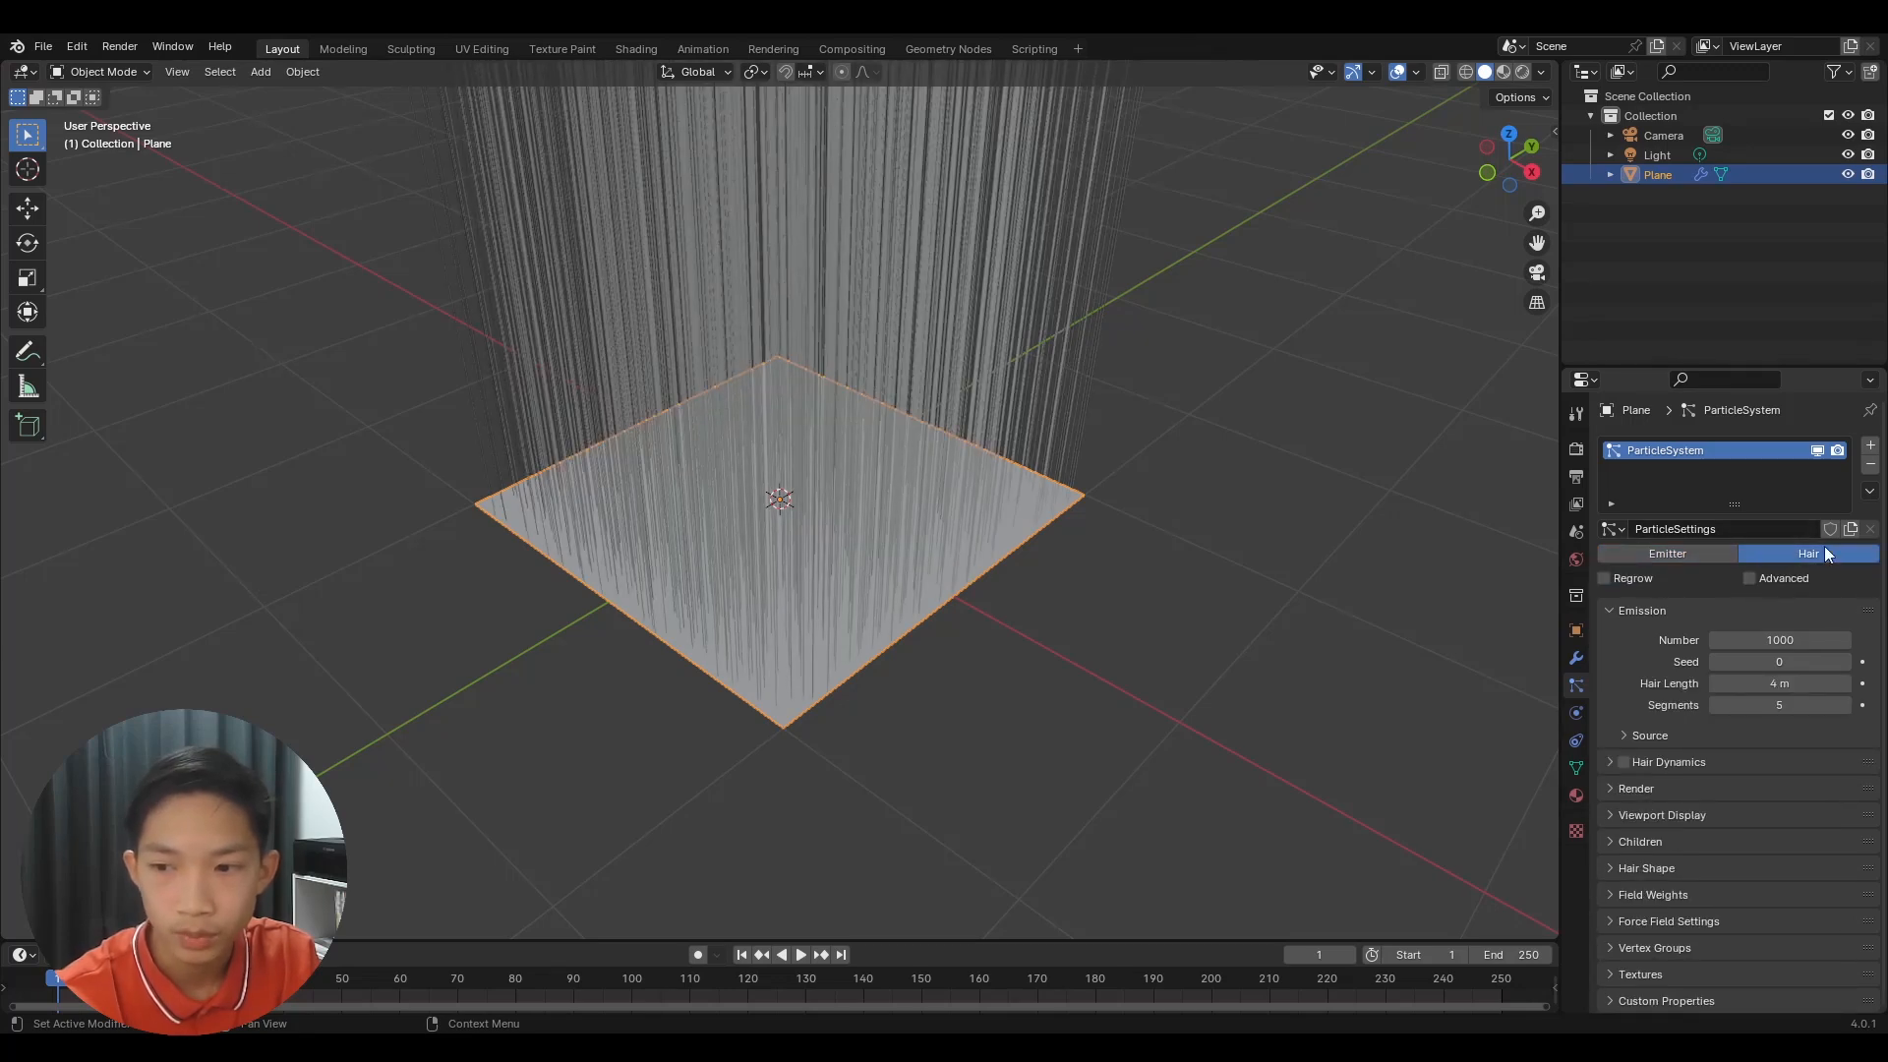
Examine the full height and density of the hair strands on the plane from several angles and distances
scroll(1089, 567, down, 2)
middle_drag(1090, 567, 1140, 519)
scroll(1140, 520, up, 3)
scroll(1120, 515, down, 6)
middle_drag(1034, 464, 867, 598)
scroll(838, 314, down, 3)
middle_drag(834, 384, 802, 317)
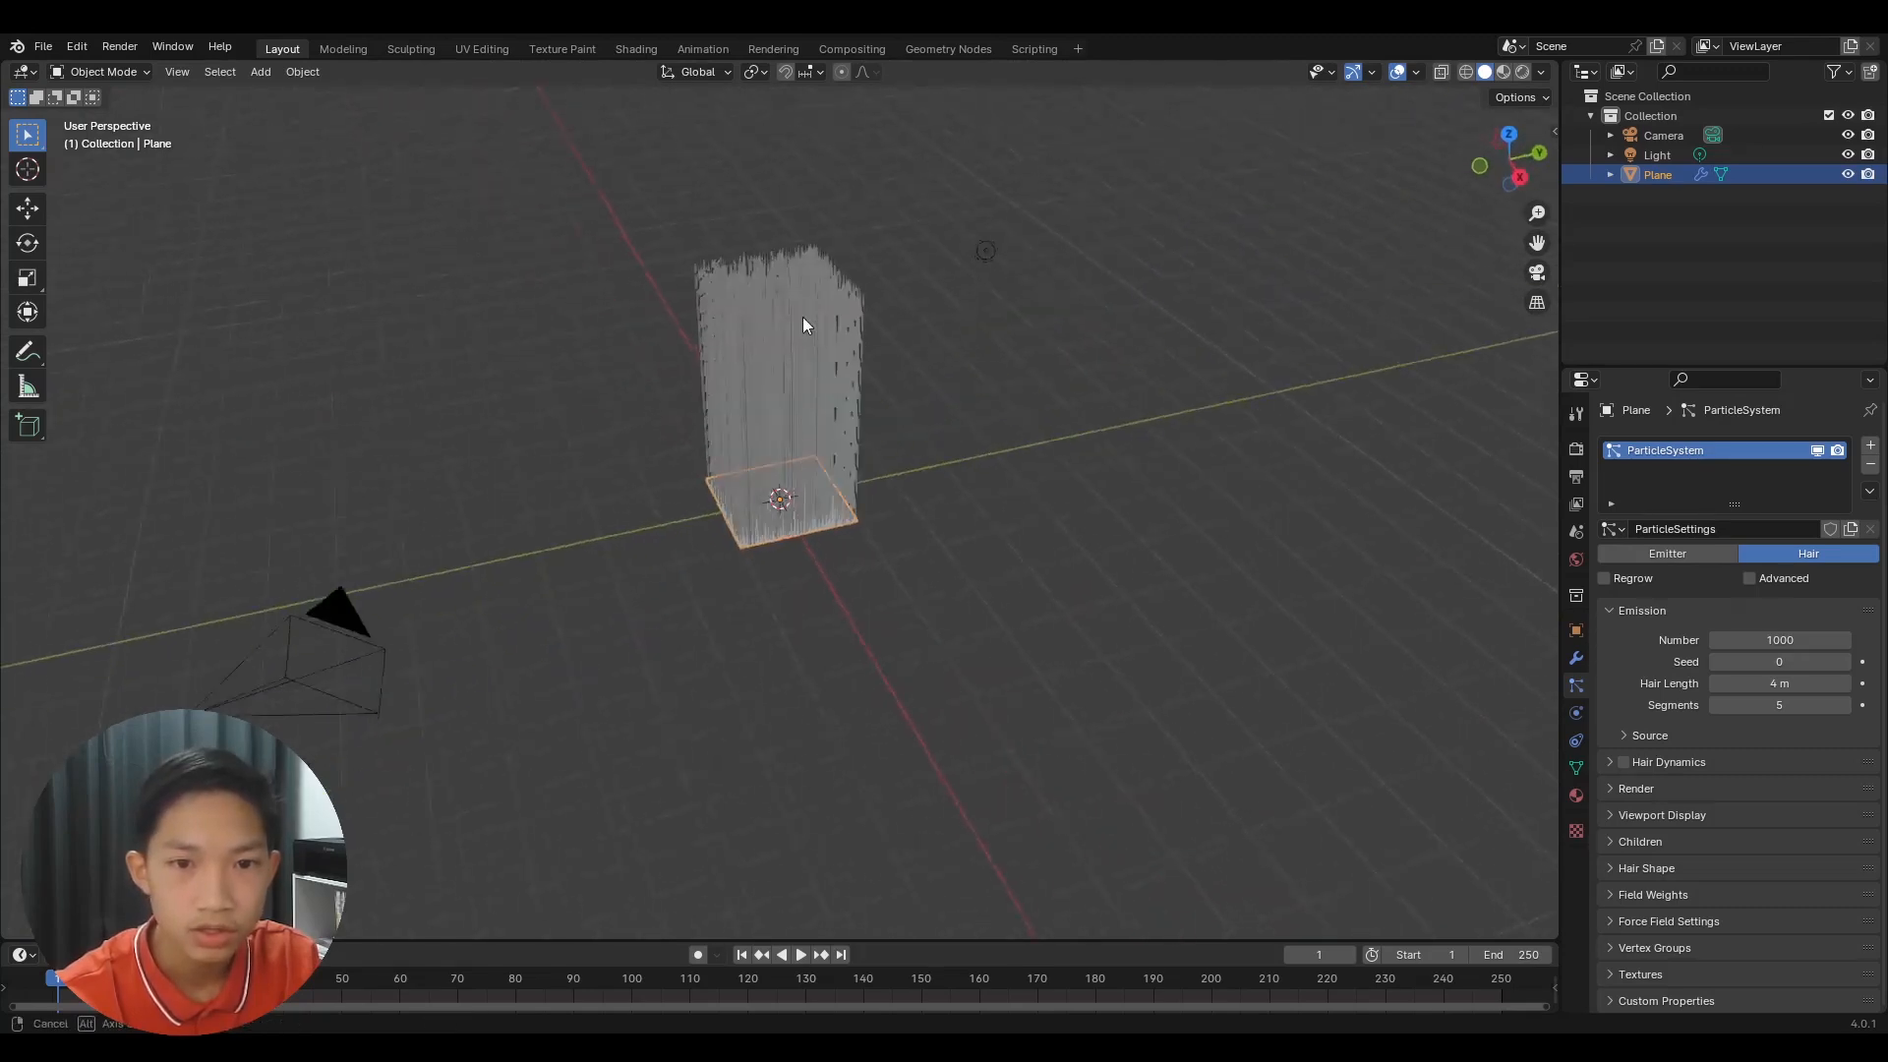
scroll(811, 295, up, 6)
scroll(781, 411, up, 3)
scroll(780, 411, down, 1)
middle_drag(780, 411, 881, 563)
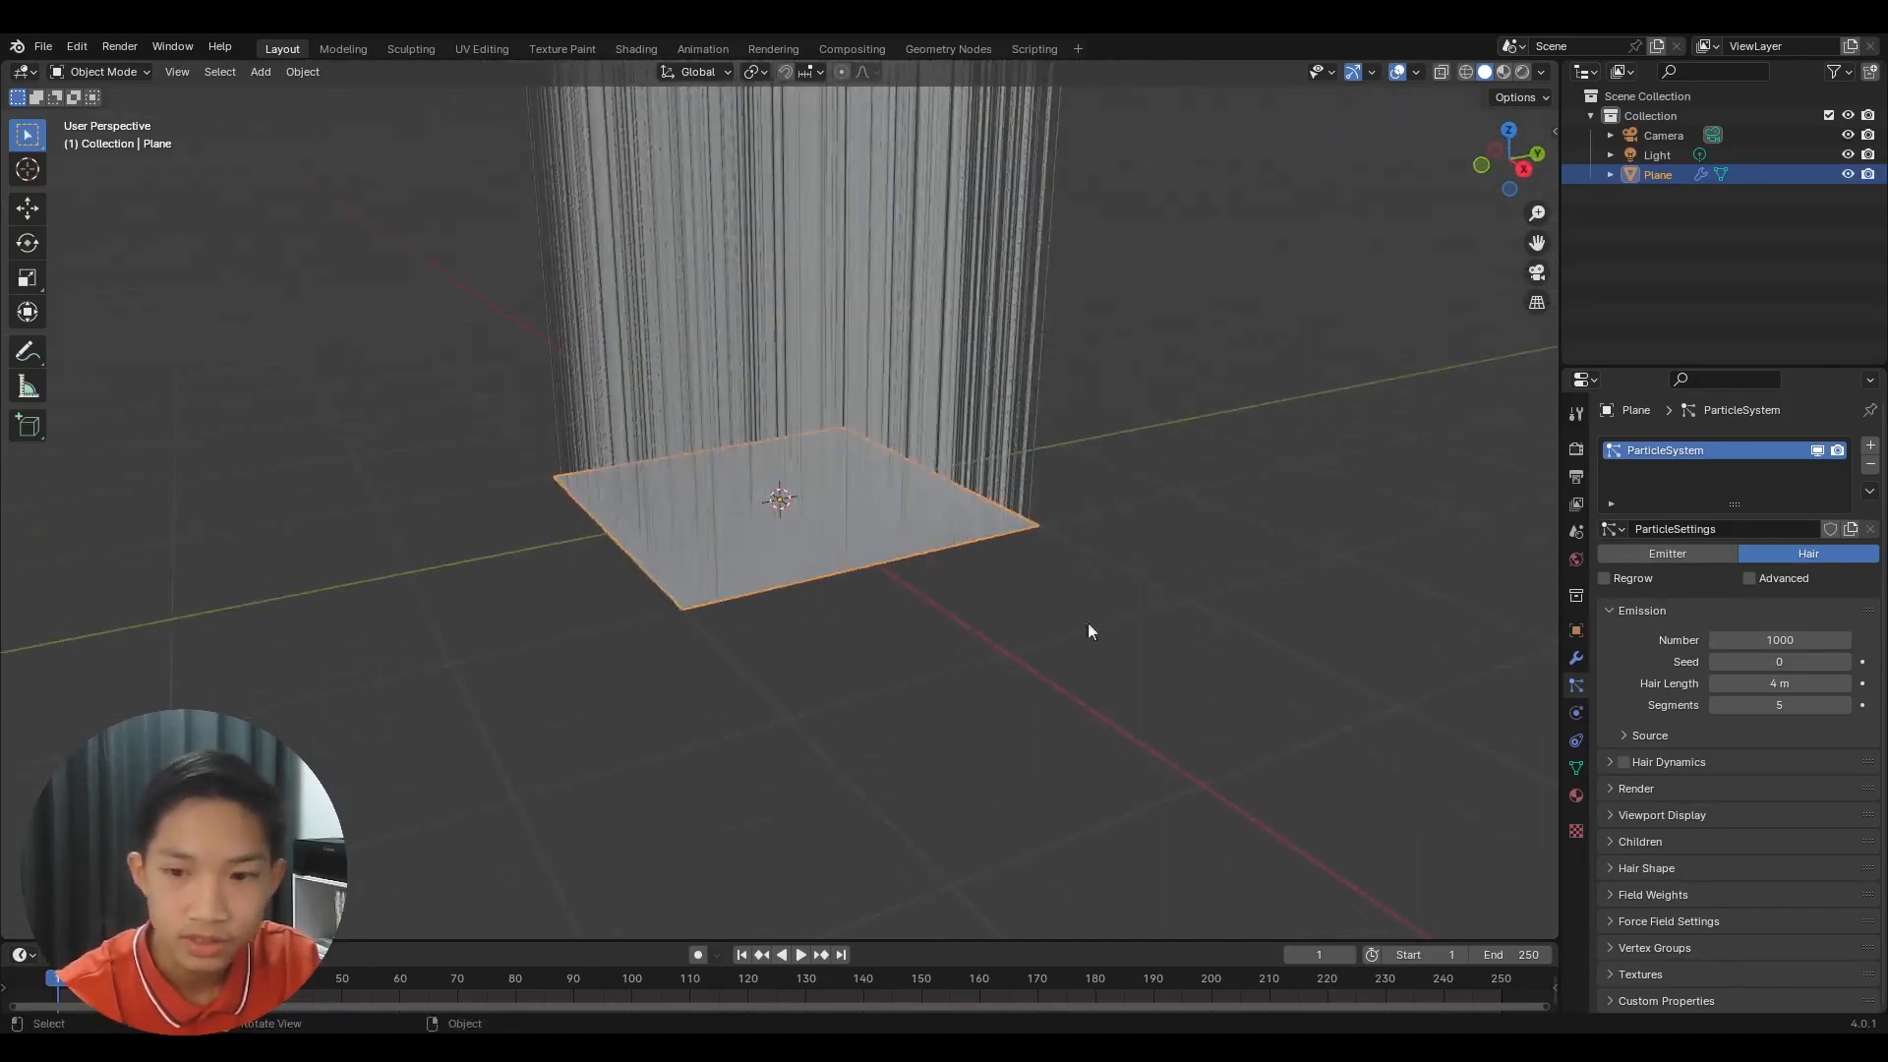
Set the particle system's hair length to 0.5 m
click(1715, 685)
drag(1754, 683, 1750, 683)
click(1750, 683)
text(0.)
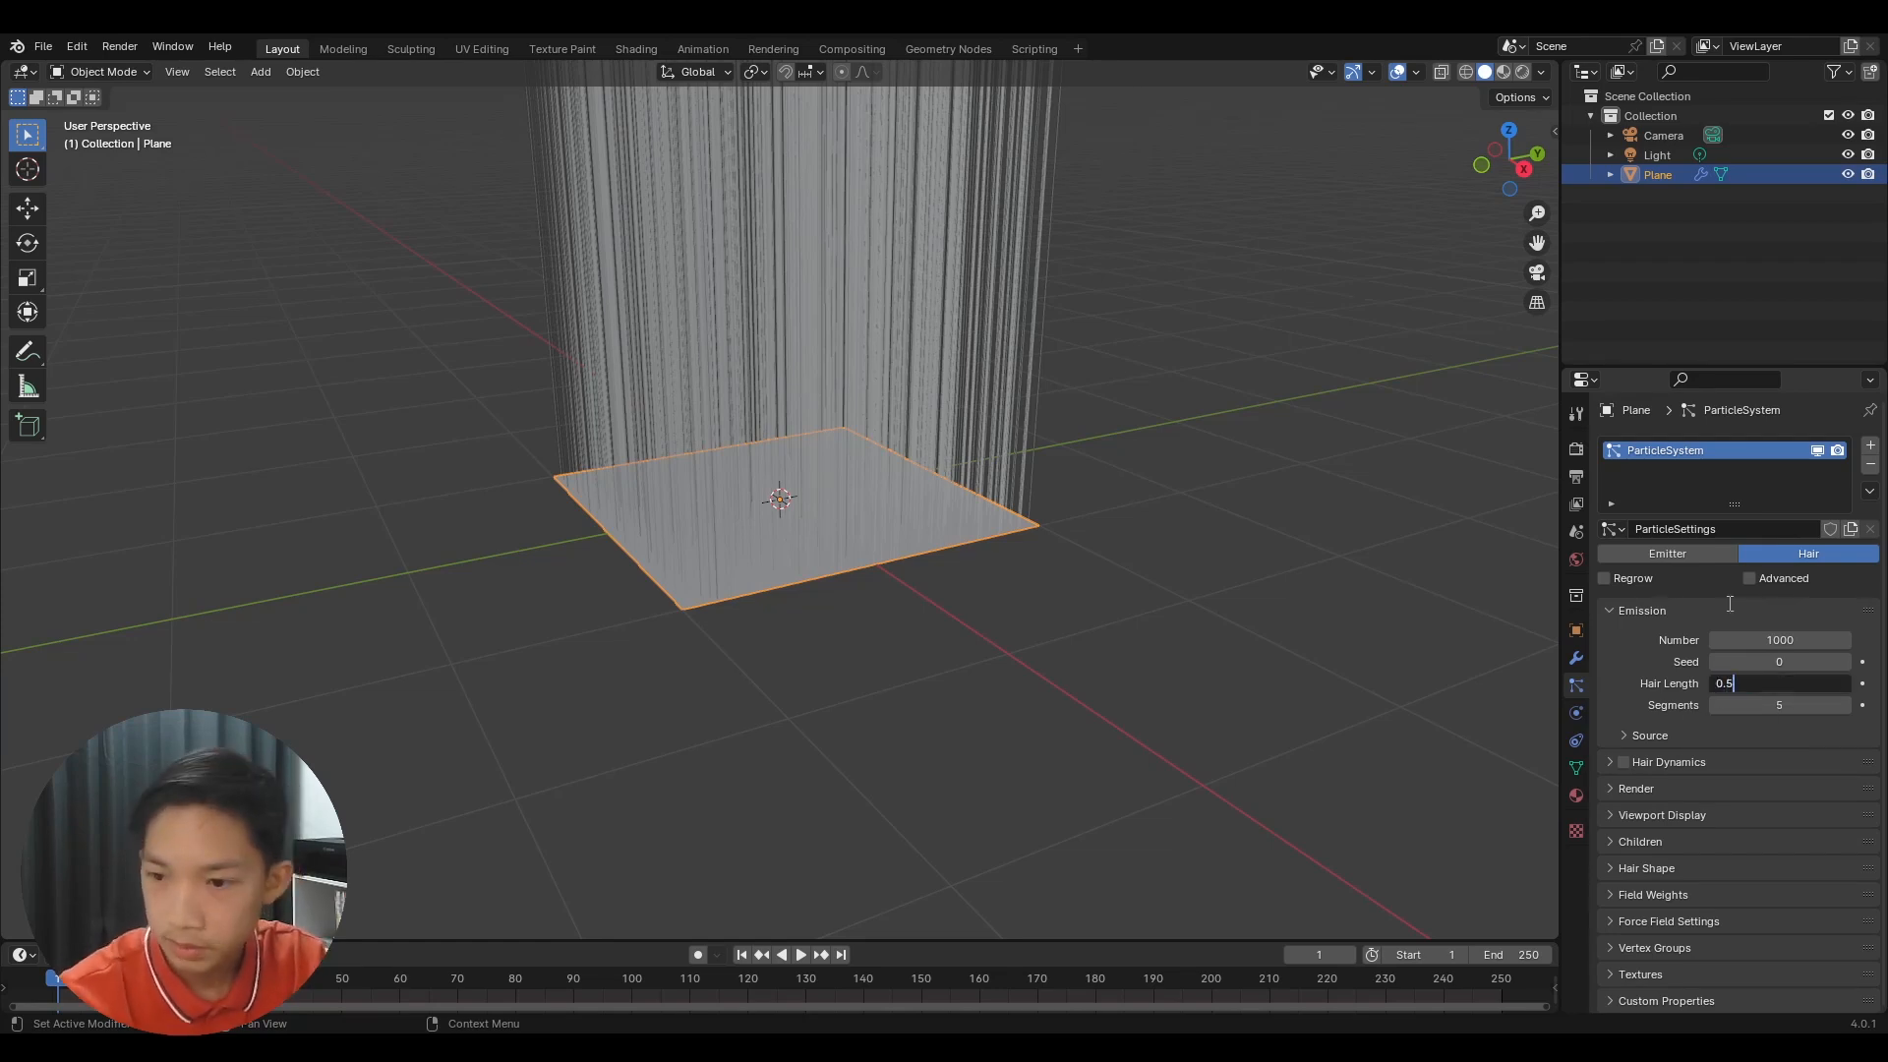
text(5)
key(Return)
Shorten the plane's hair strands to a hair length of 0.3 m
middle_drag(1052, 417, 1180, 492)
click(1770, 683)
text(0.)
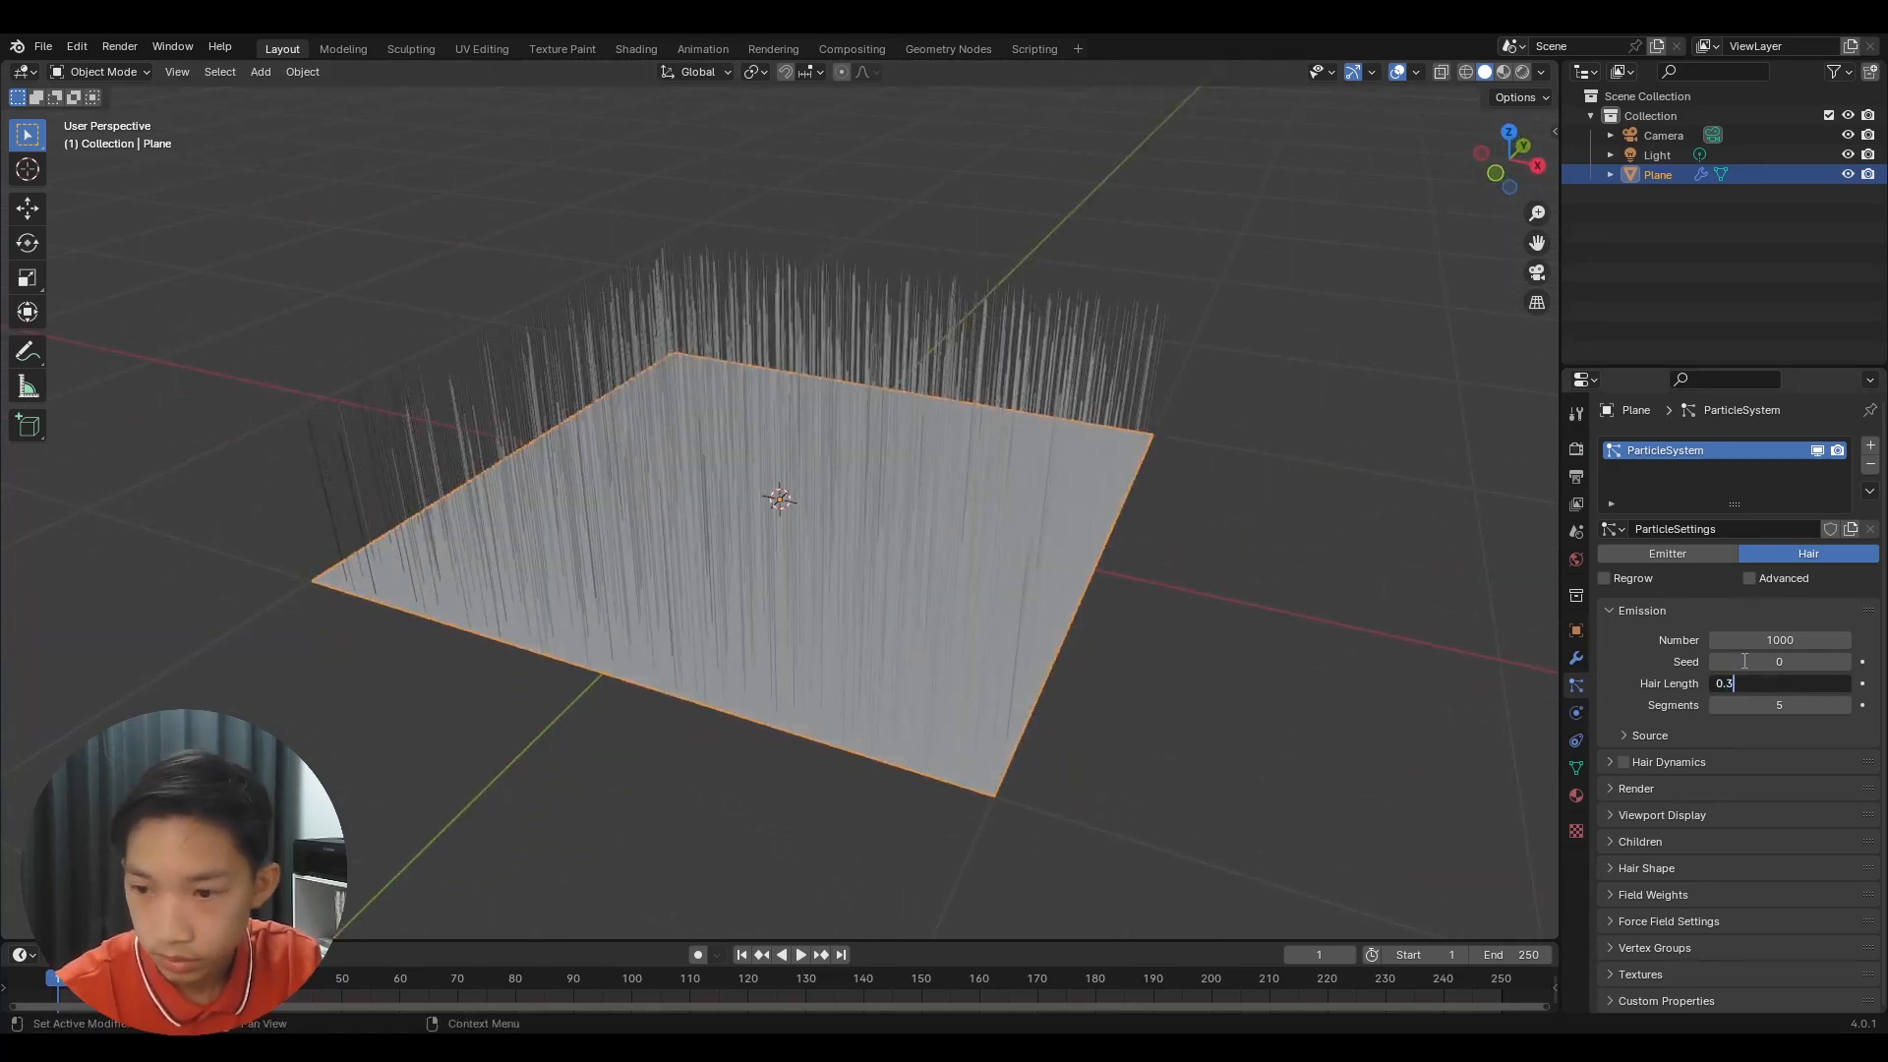
text(3)
key(Return)
middle_drag(1188, 291, 1071, 247)
mouse_move(870, 432)
middle_down()
mouse_move(947, 371)
mouse_move(871, 417)
mouse_move(836, 531)
mouse_move(691, 561)
mouse_move(877, 457)
middle_up()
scroll(691, 560, down, 3)
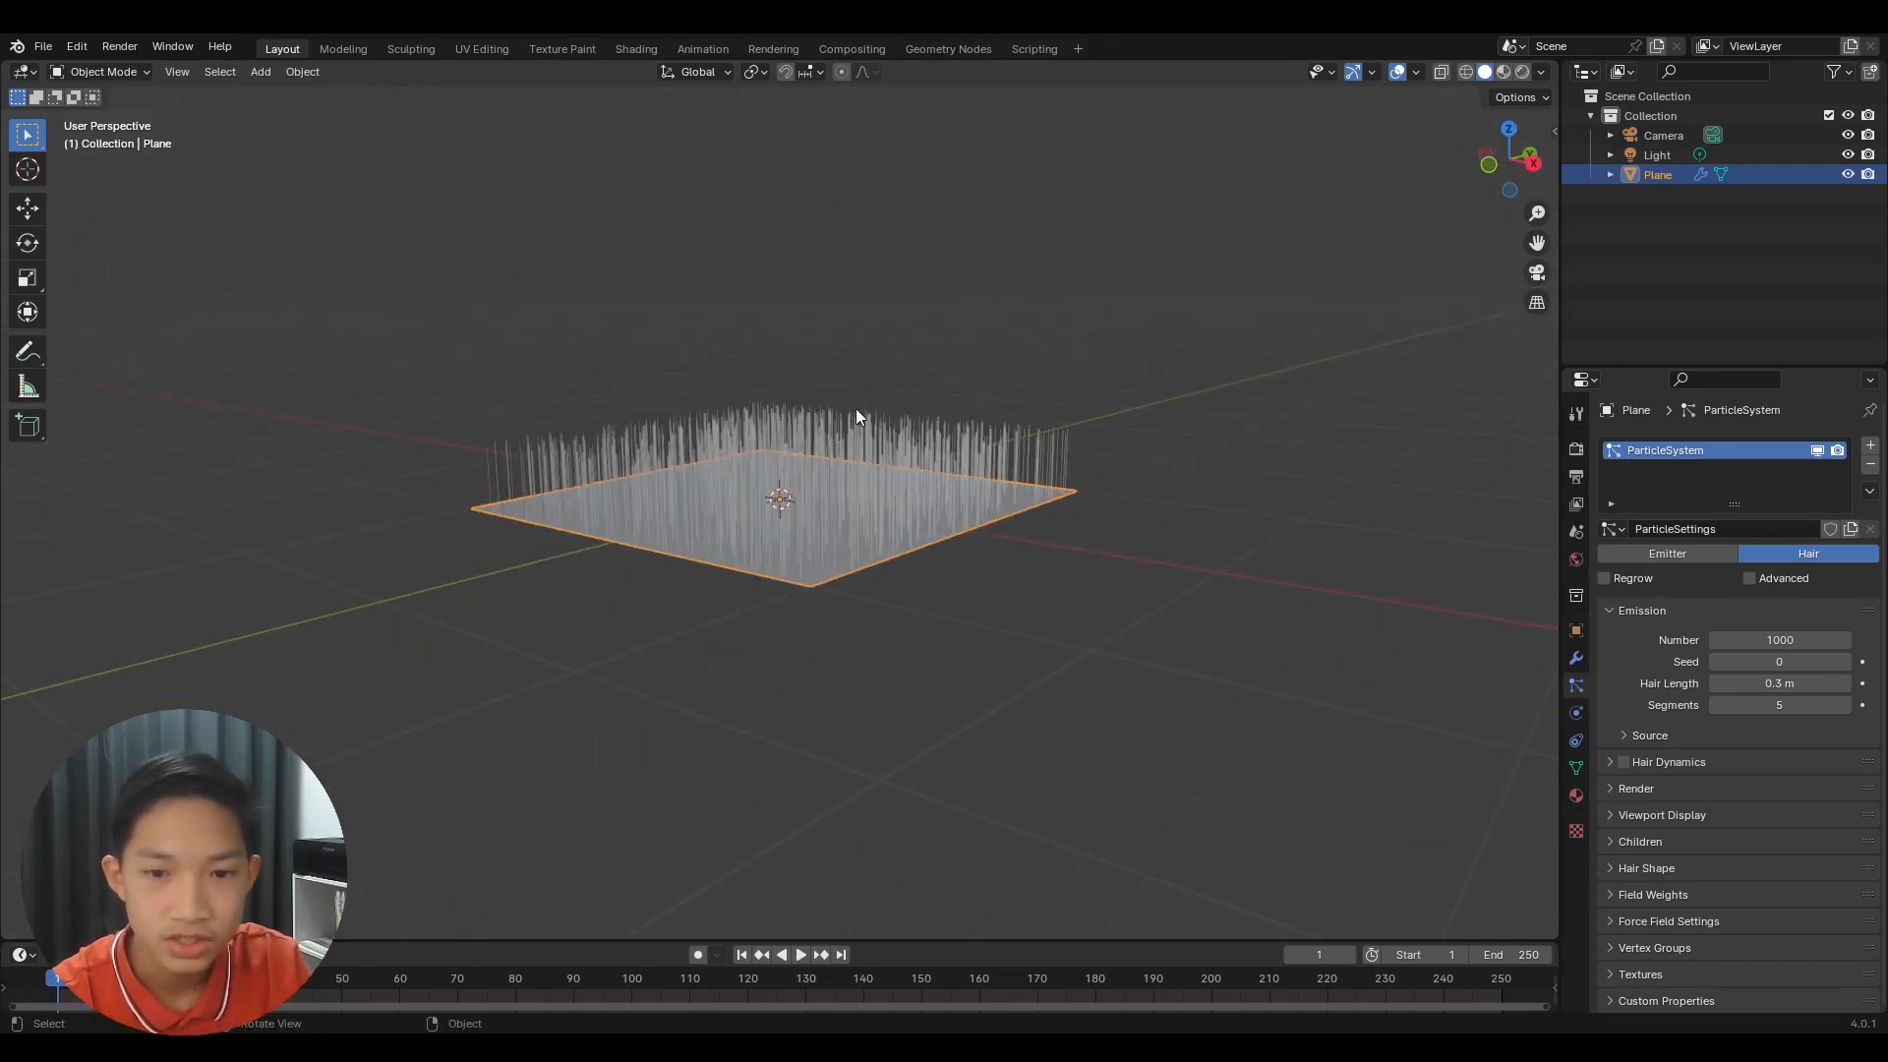
middle_drag(751, 370, 822, 430)
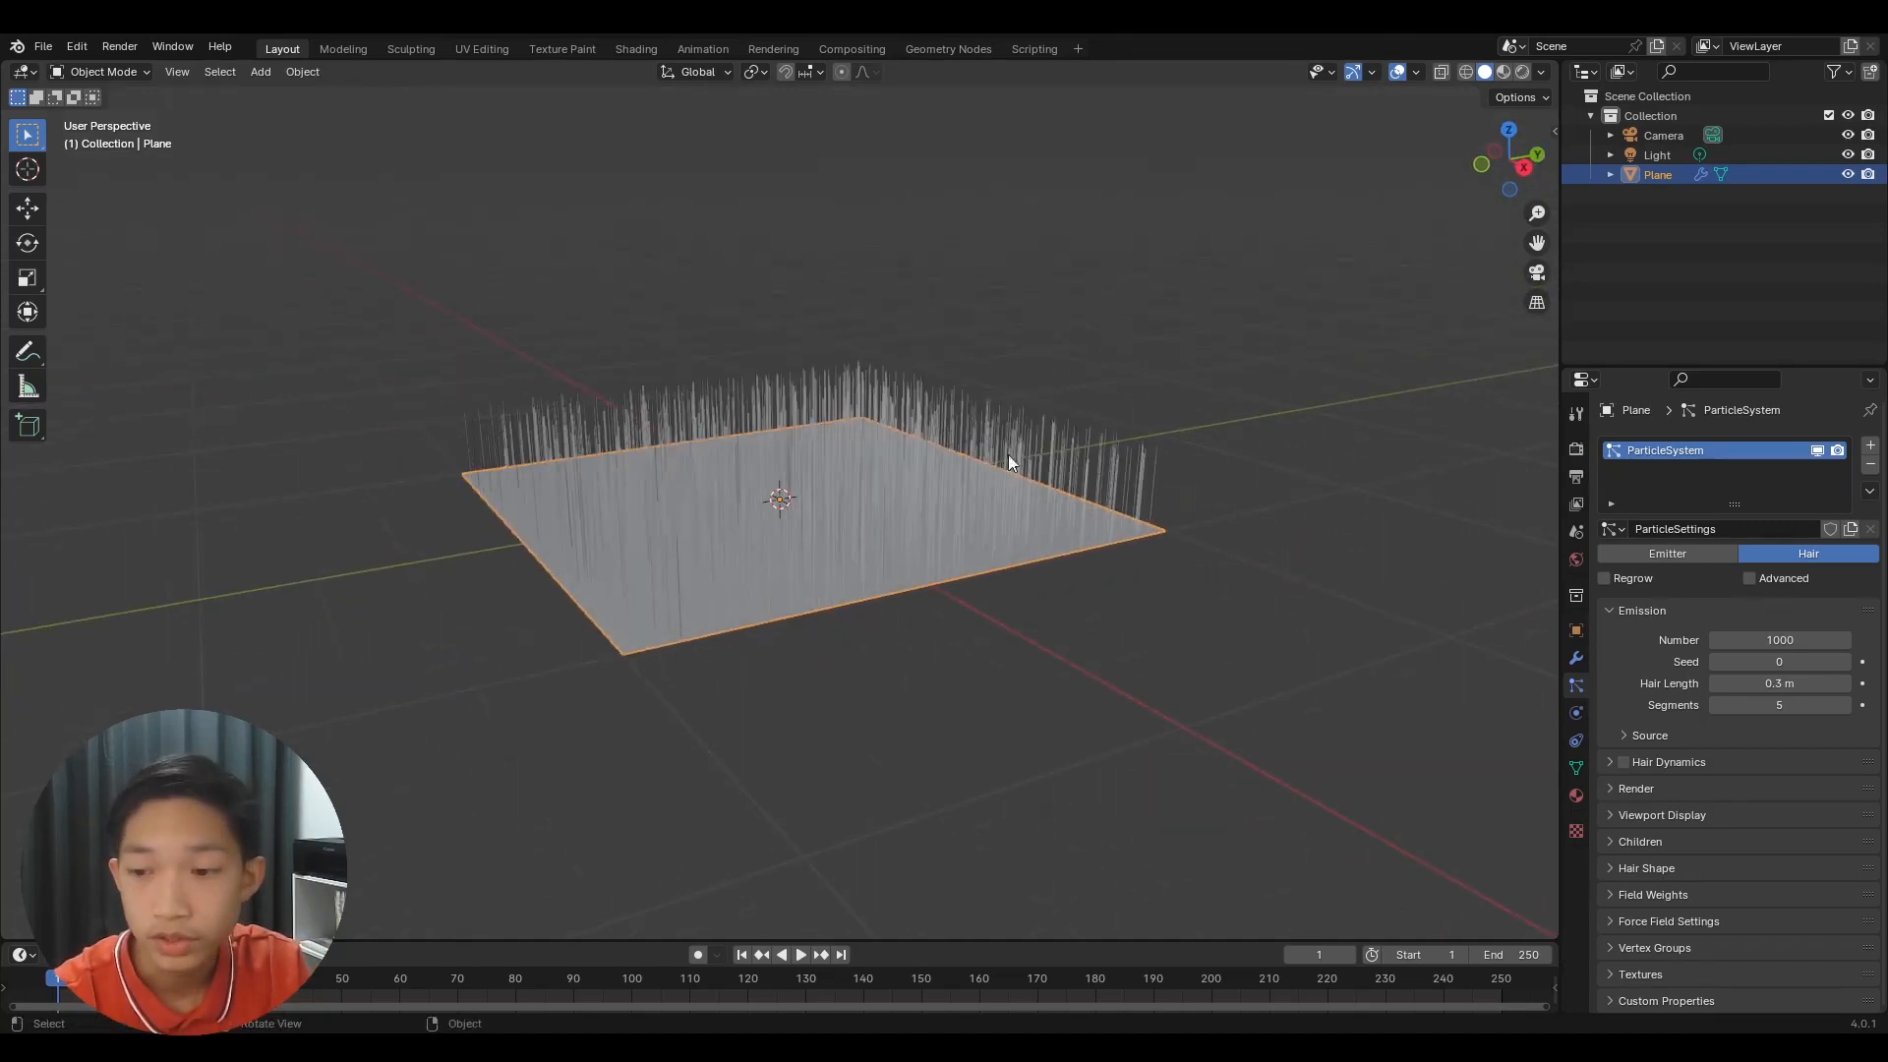
Enable the Advanced hair settings and set the Brownian force in the particle physics to 0.050
click(1748, 579)
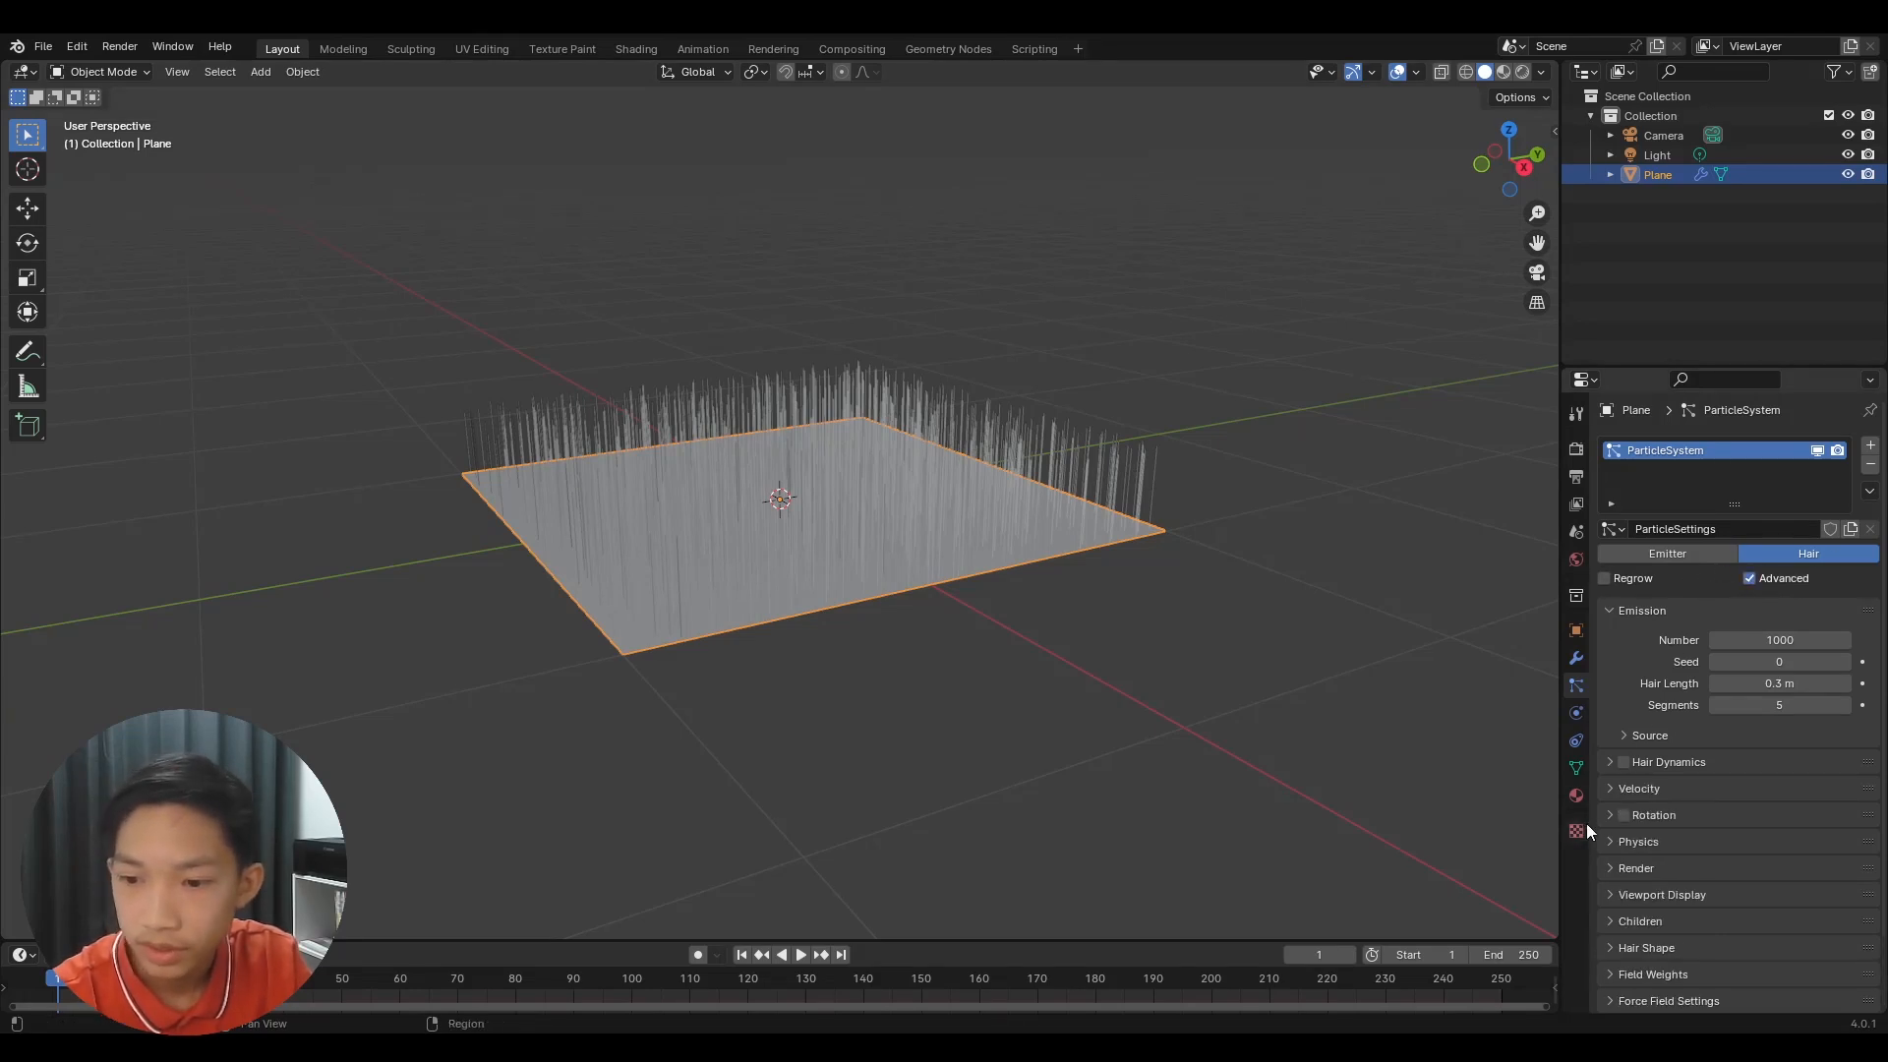
click(1613, 840)
scroll(1683, 799, down, 4)
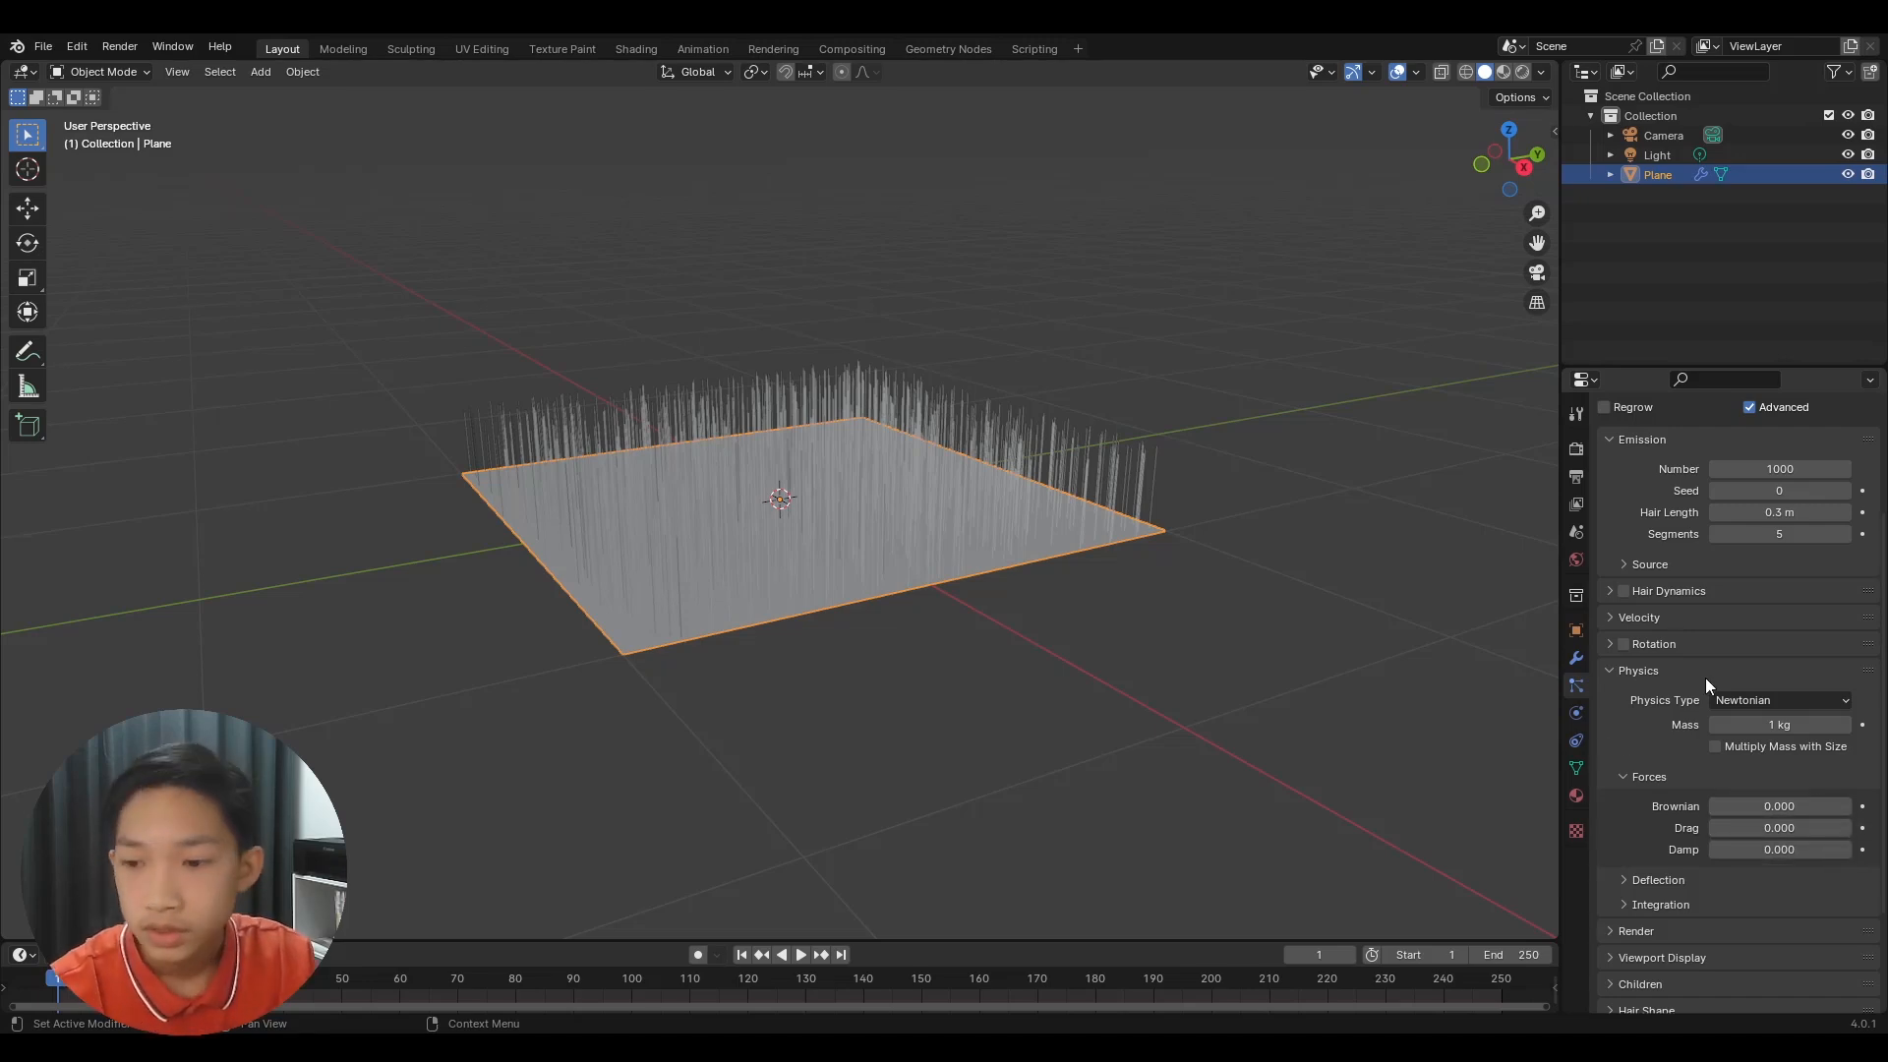
click(1846, 806)
click(1846, 806)
click(1845, 806)
click(1846, 806)
click(1846, 806)
scroll(1166, 607, down, 2)
Inspect the shape of the hair strands on the plane up close and from low and high angles
middle_drag(1143, 625, 1187, 667)
scroll(1024, 694, up, 3)
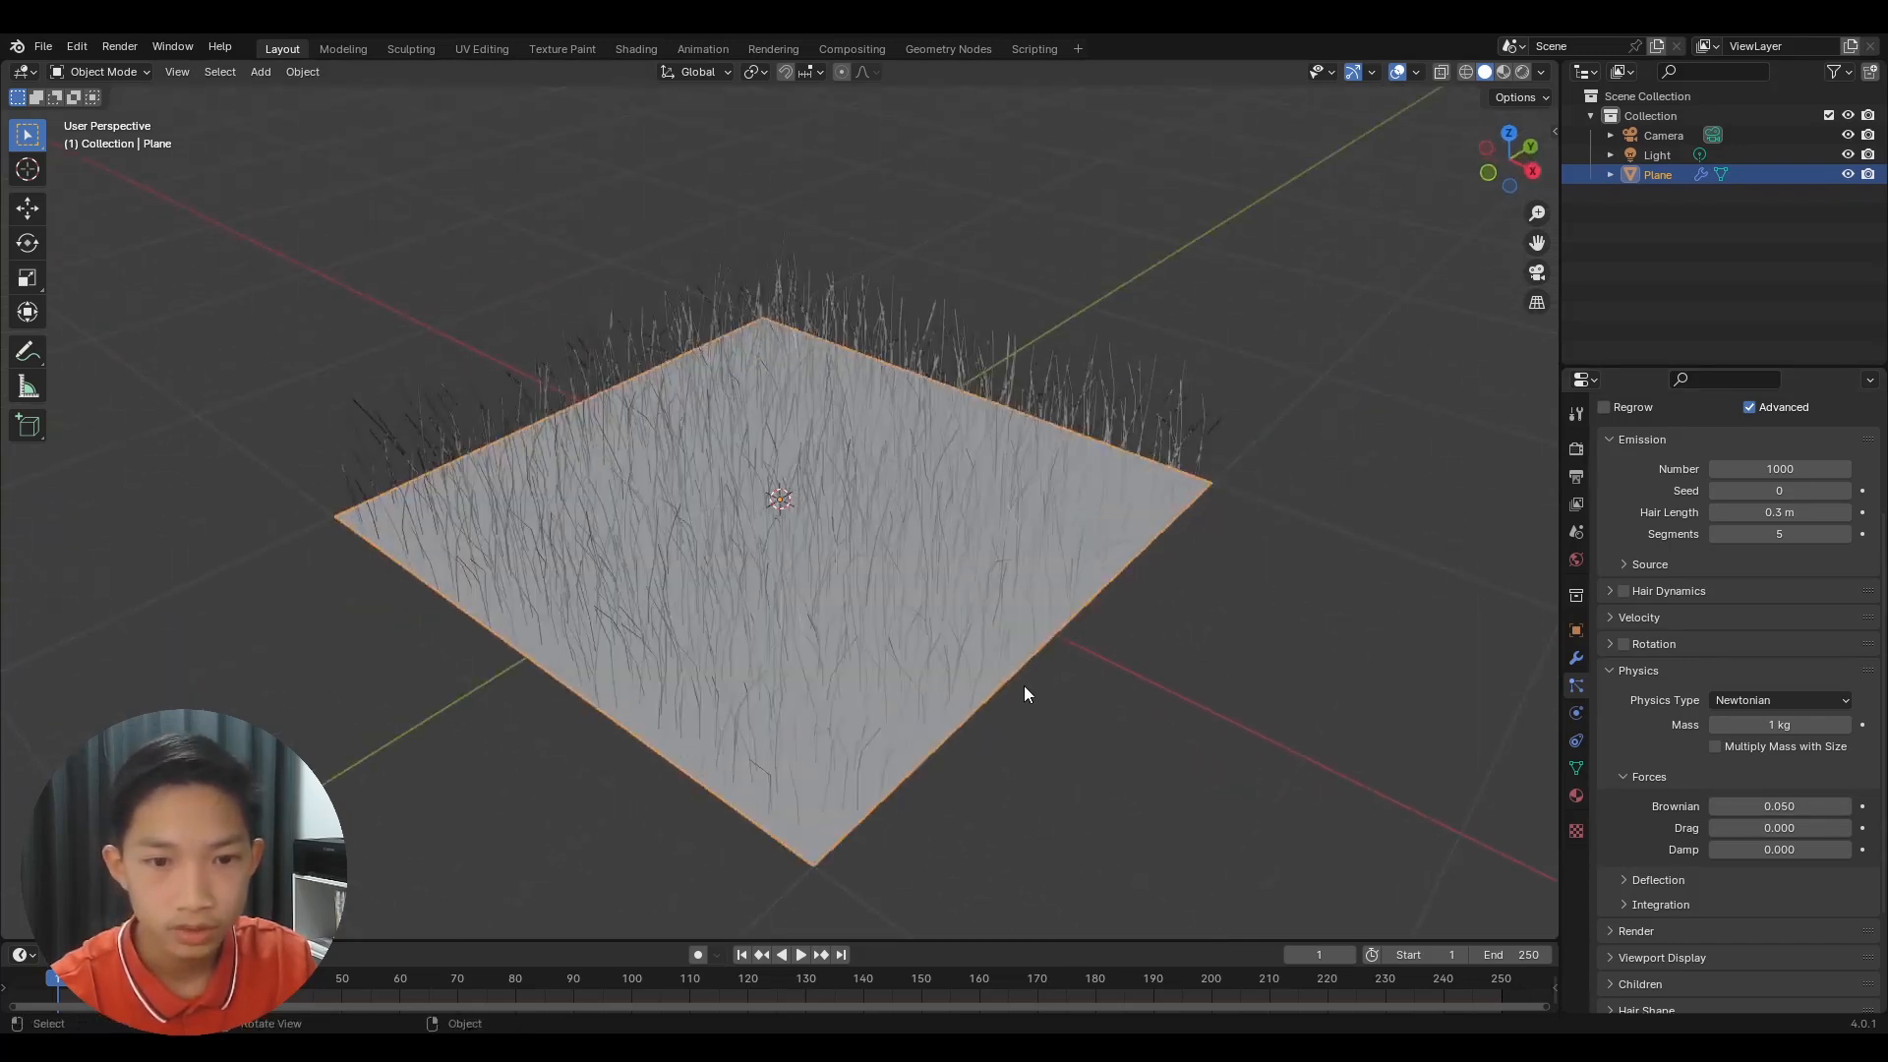
middle_drag(734, 312, 836, 398)
scroll(643, 439, up, 2)
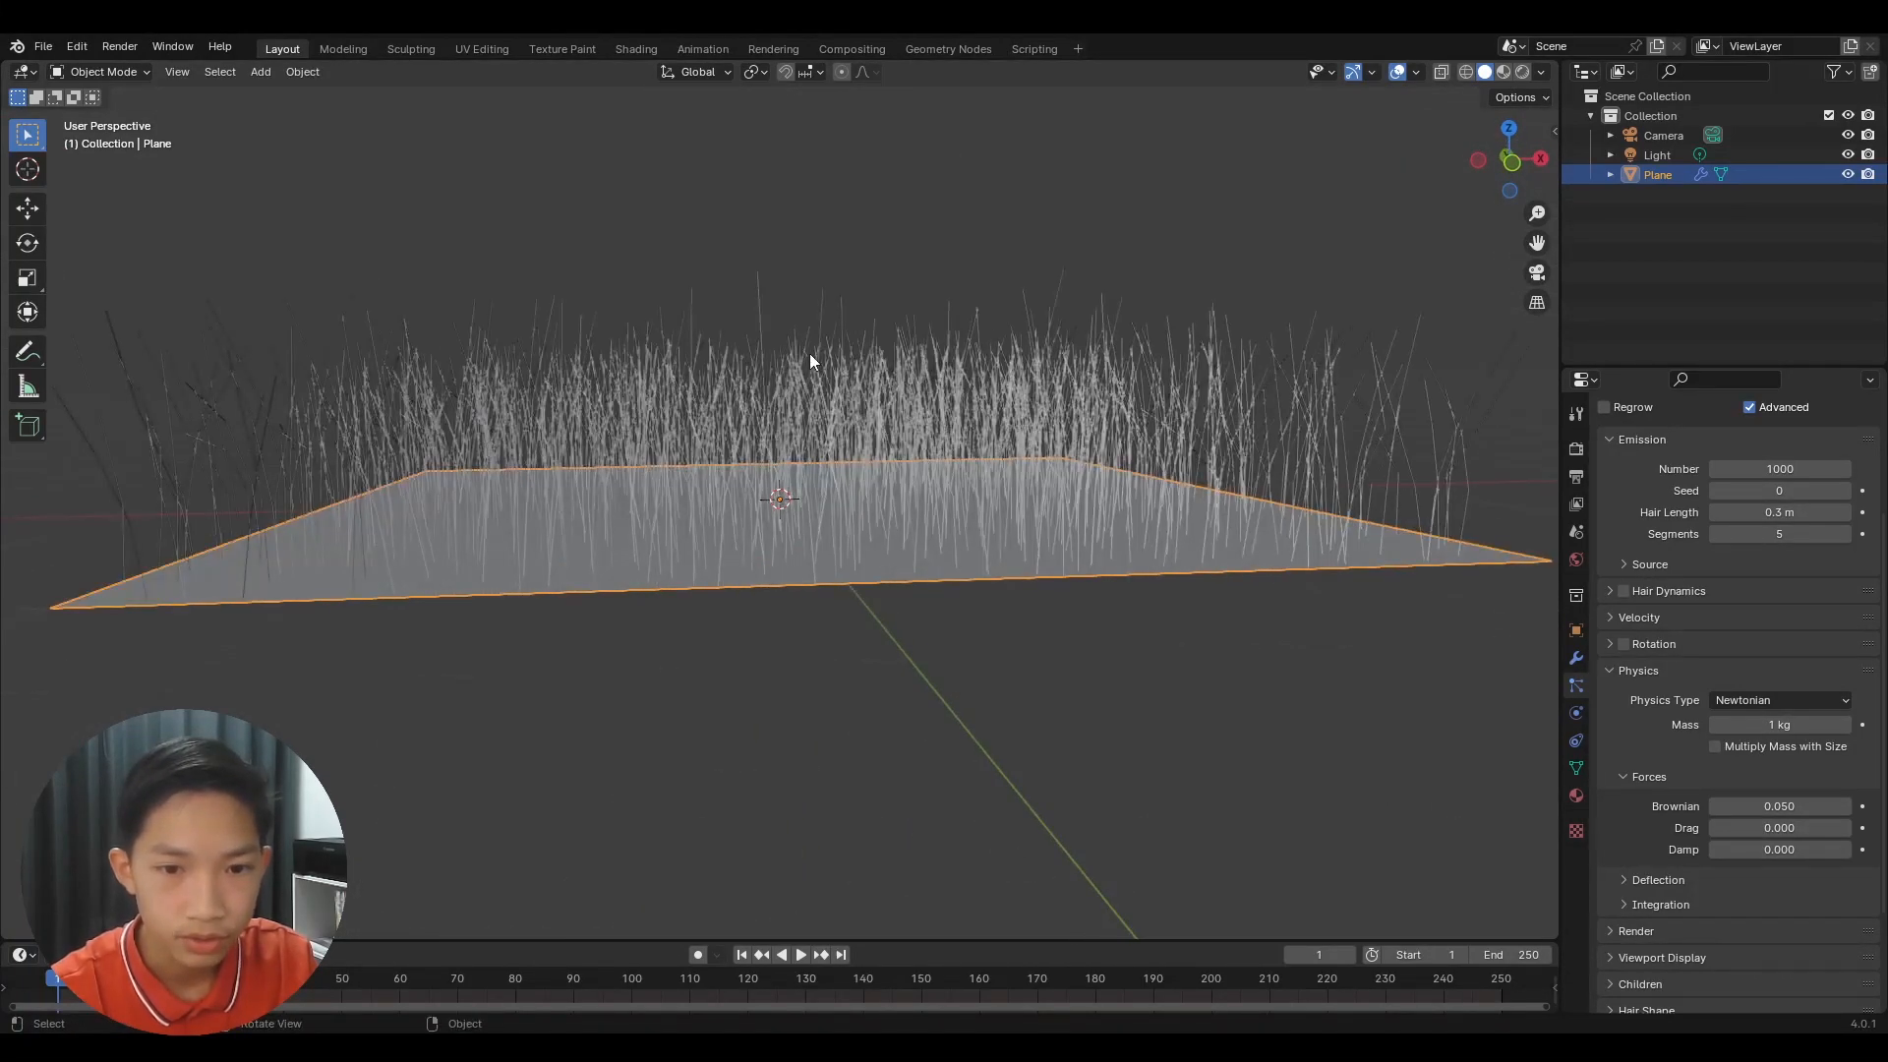
scroll(737, 356, down, 2)
middle_drag(734, 354, 824, 491)
scroll(942, 463, up, 3)
scroll(942, 463, down, 1)
scroll(875, 468, down, 2)
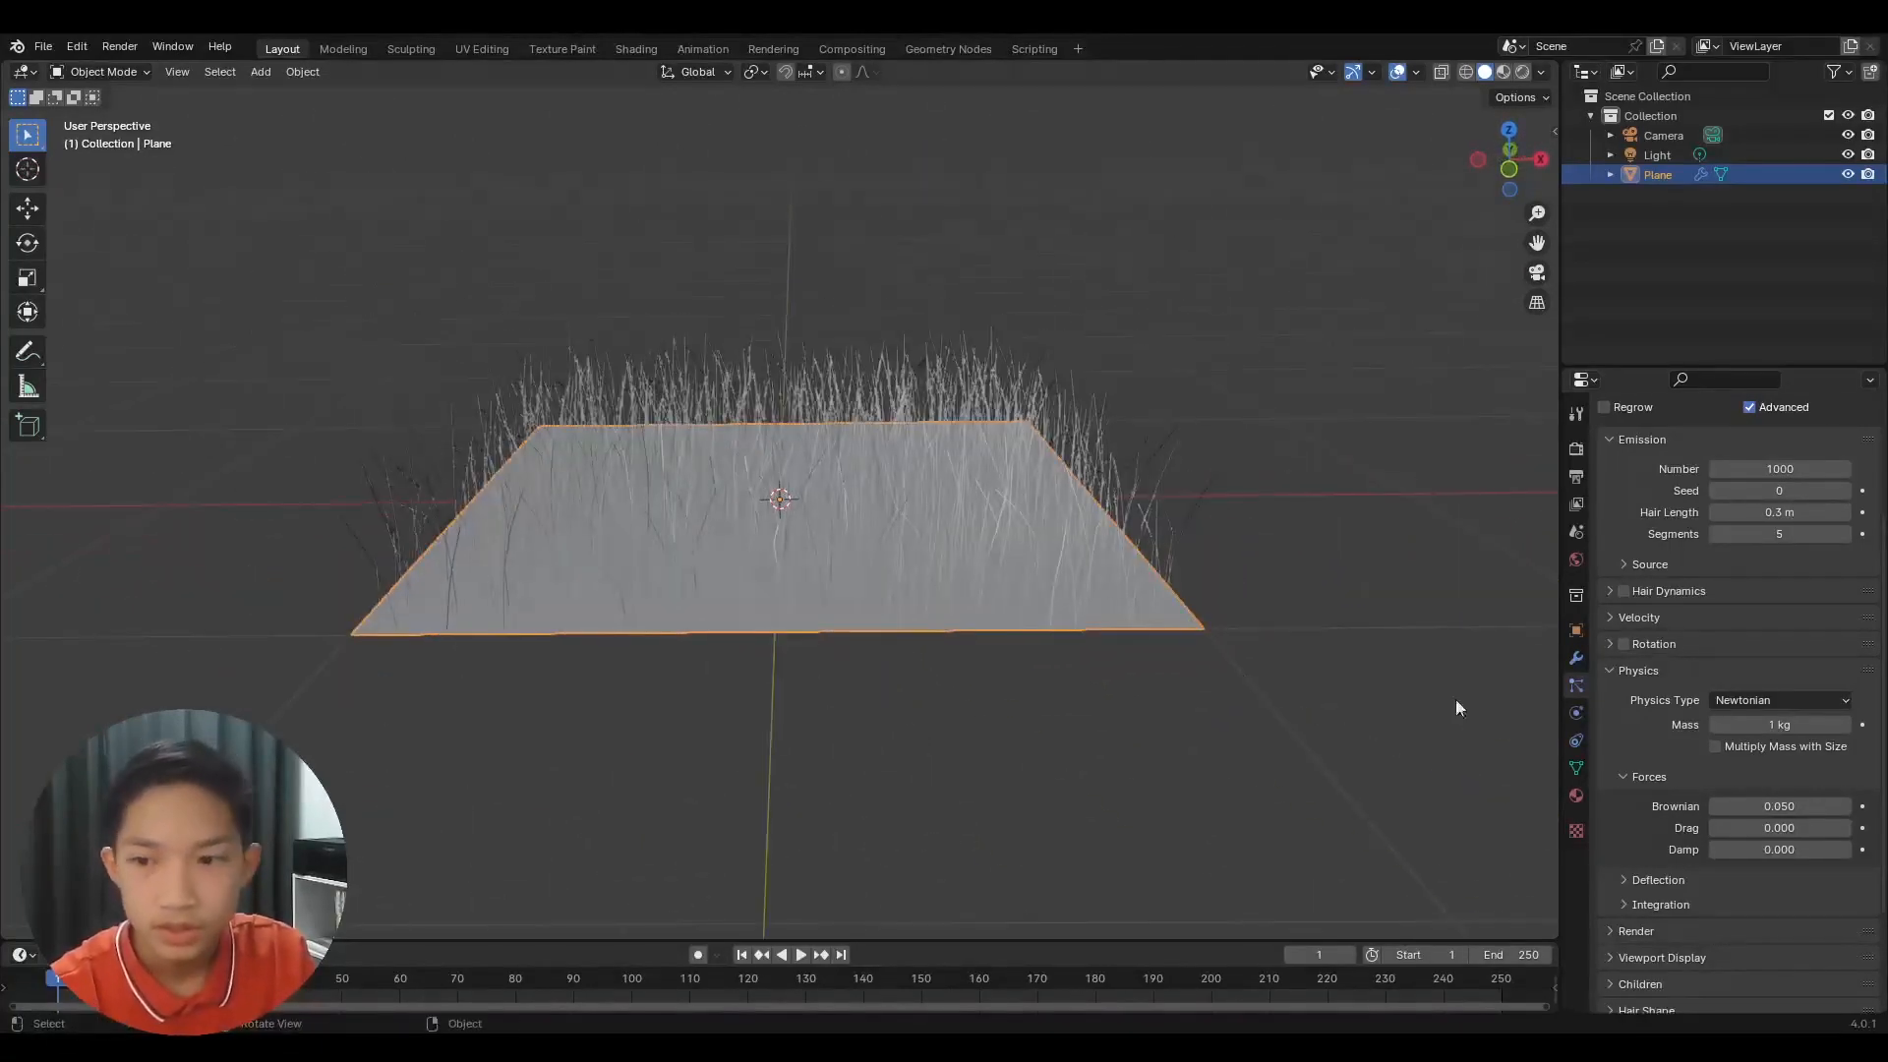
Increase the hair emission number to 2087 for denser grass
scroll(1762, 566, up, 3)
drag(1770, 586, 1854, 586)
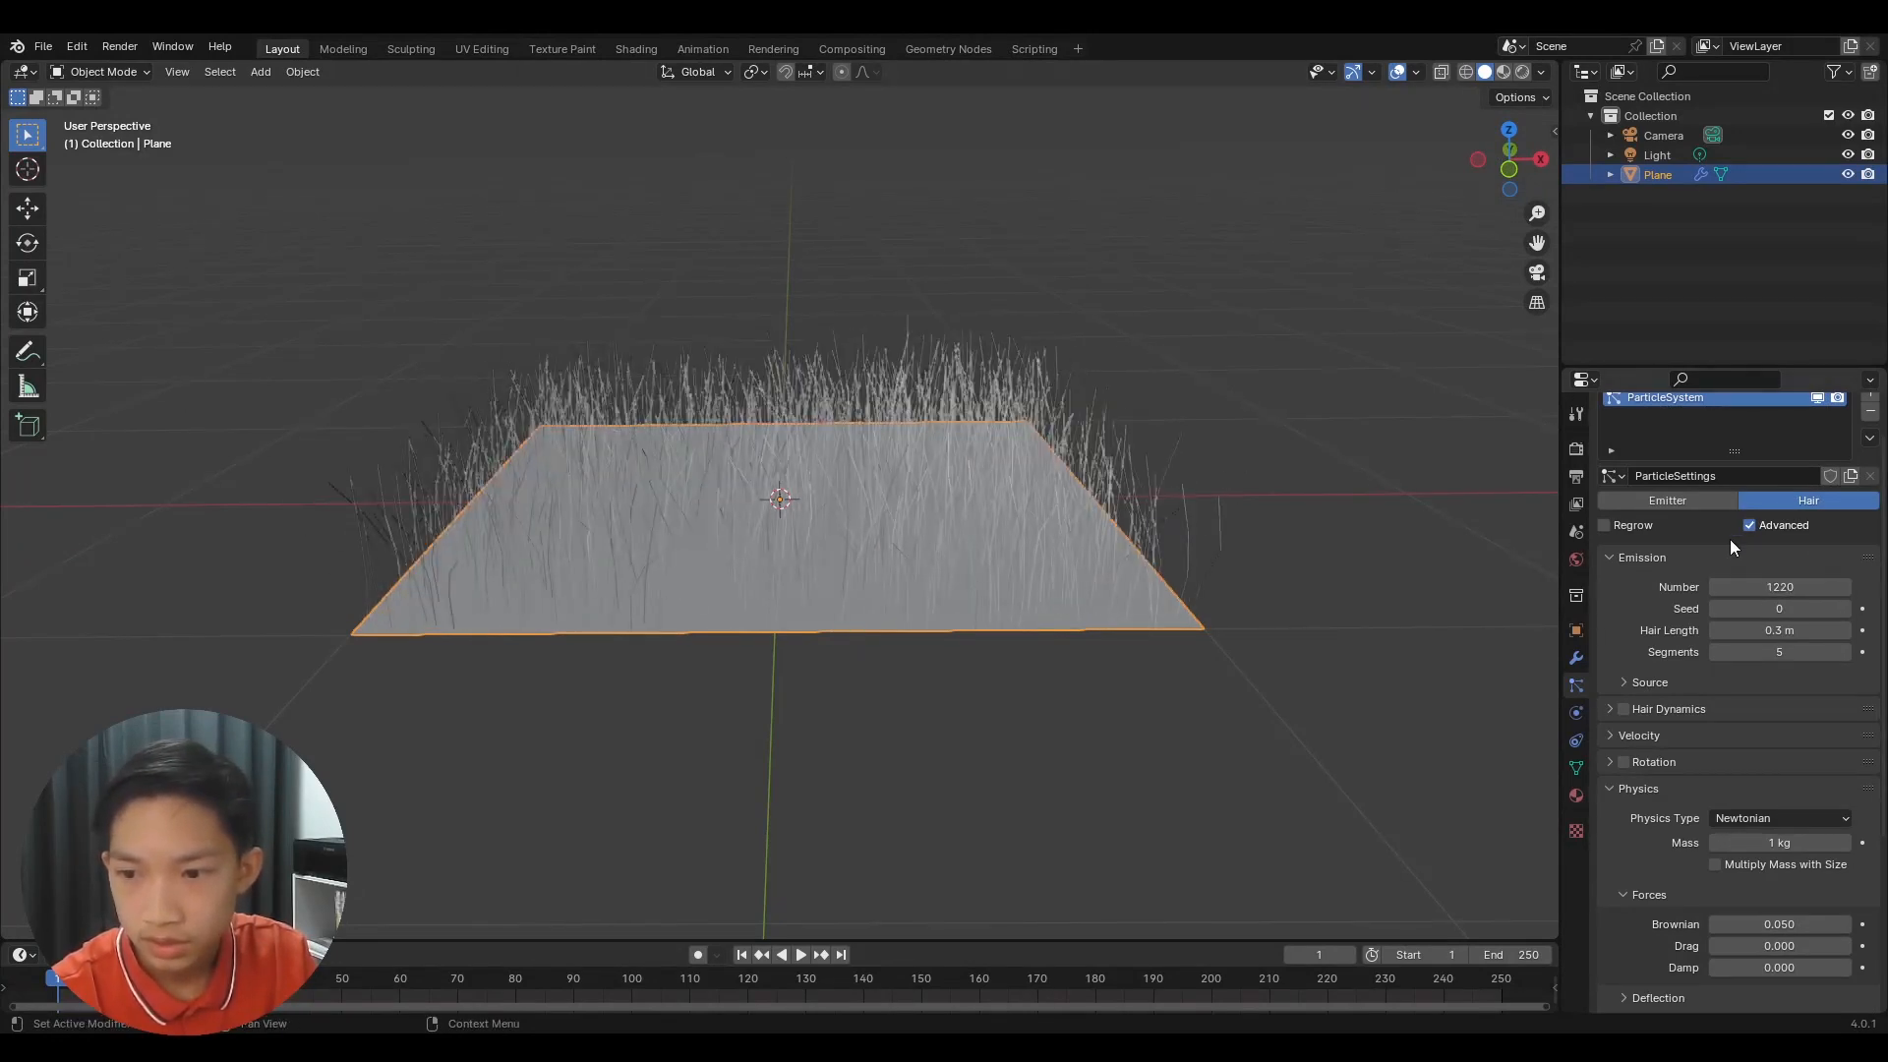
drag(1784, 588, 1843, 587)
middle_drag(782, 531, 760, 588)
scroll(788, 587, up, 3)
scroll(783, 595, down, 1)
scroll(676, 594, up, 1)
scroll(674, 602, up, 1)
scroll(671, 613, down, 1)
scroll(810, 593, down, 2)
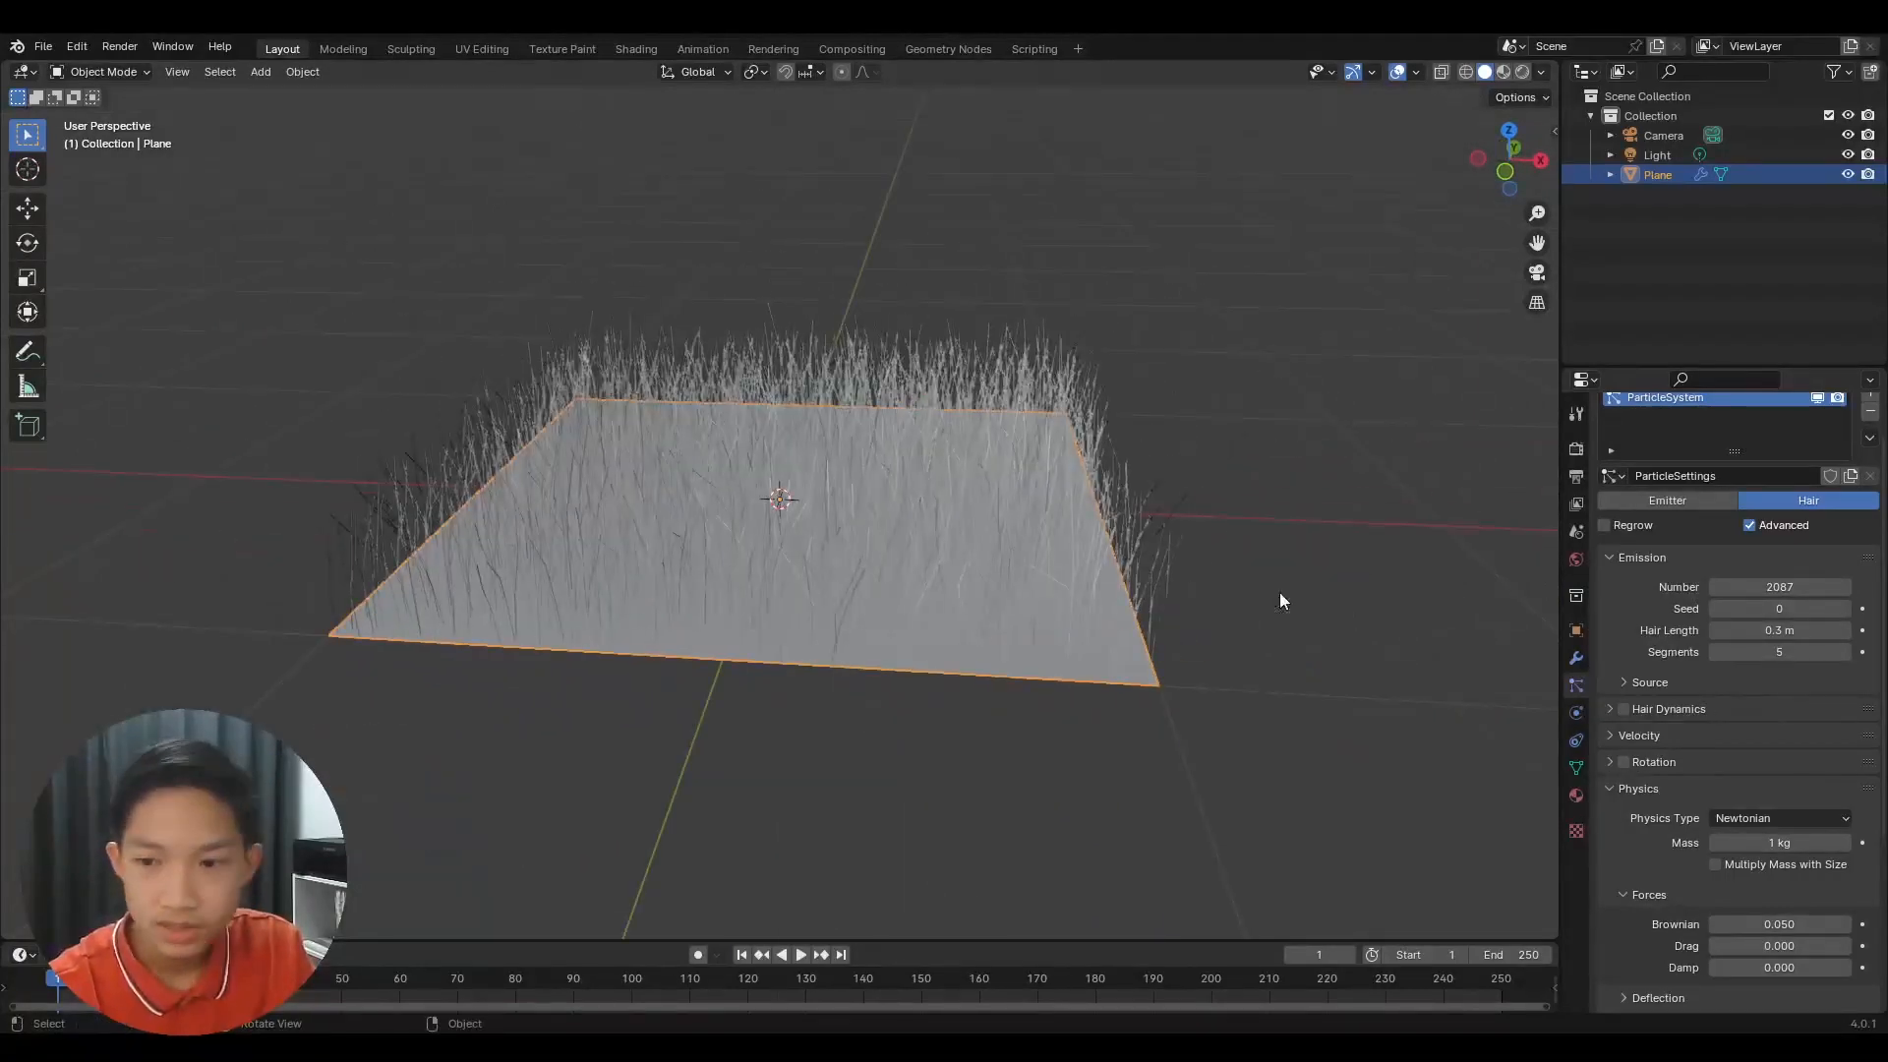
Switch the viewport to Rendered shading and view the grass from other sides
click(1521, 74)
mouse_move(954, 324)
middle_down()
mouse_move(981, 373)
mouse_move(853, 410)
mouse_move(697, 413)
mouse_move(697, 465)
middle_up()
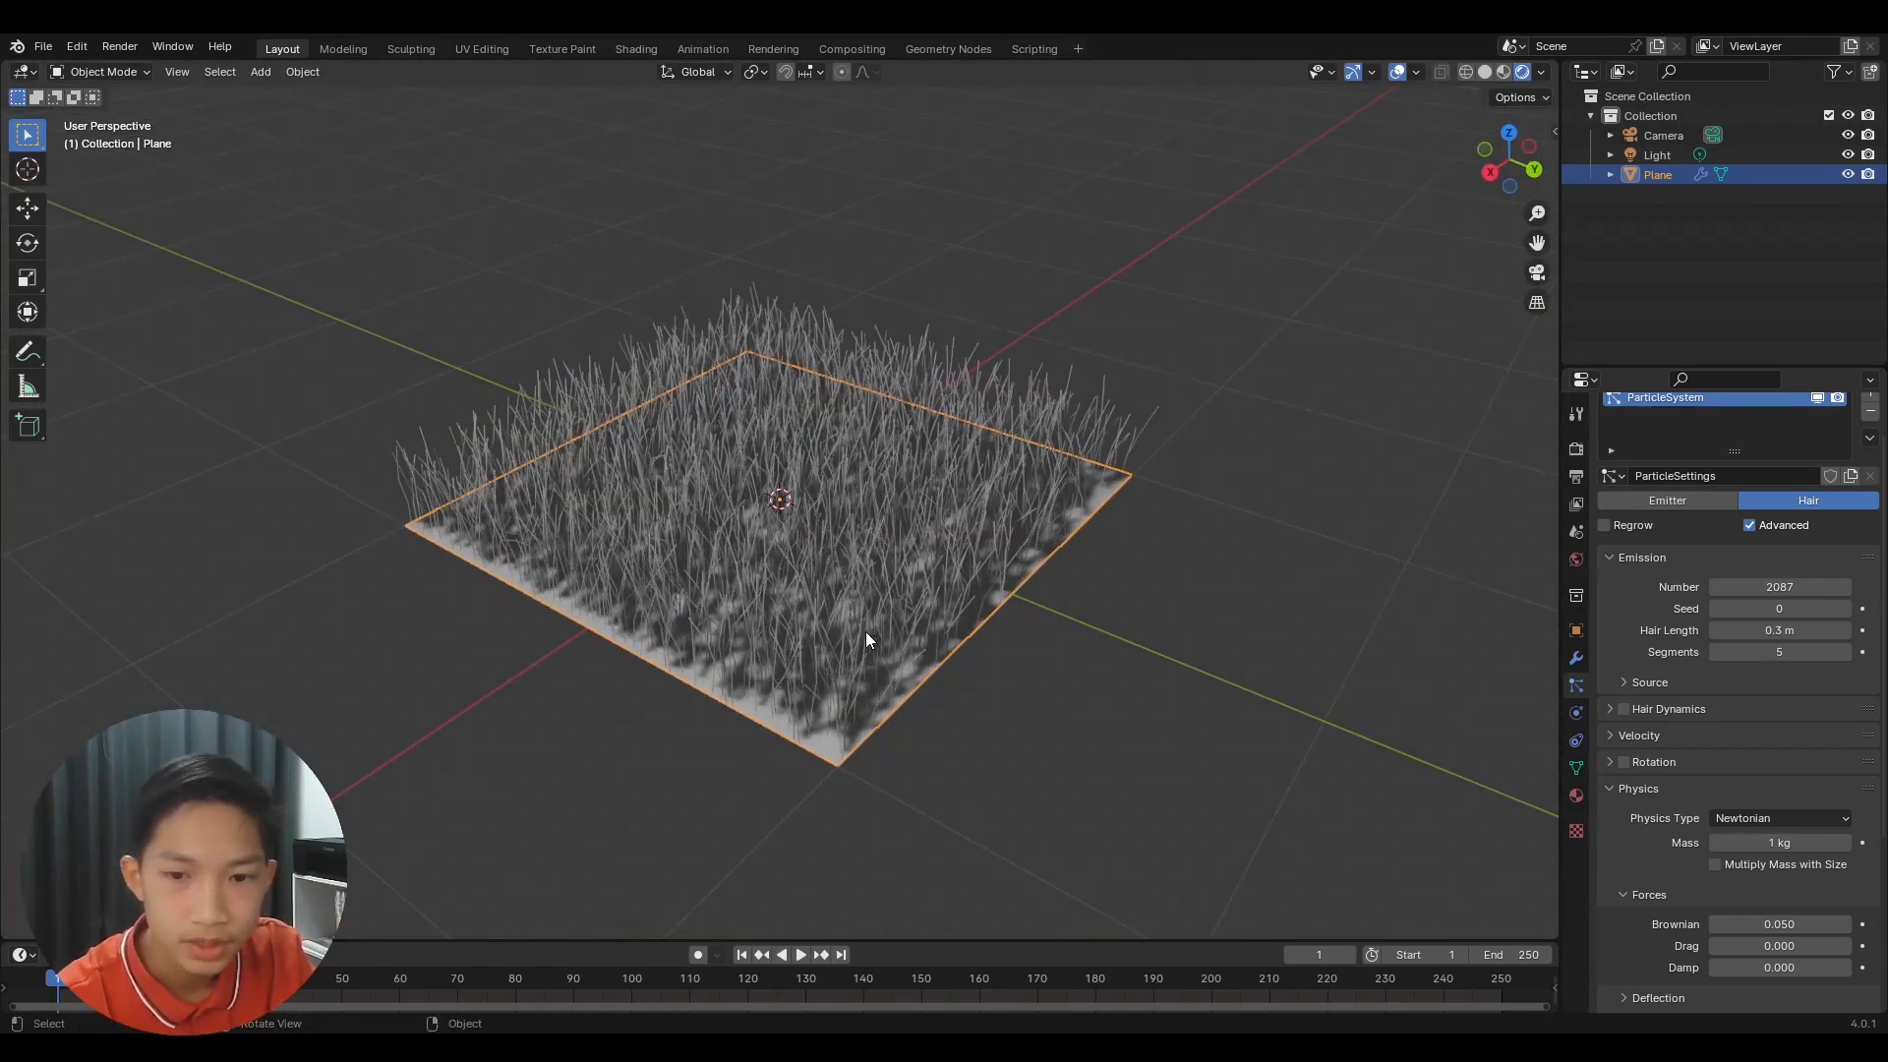
middle_drag(866, 632, 775, 639)
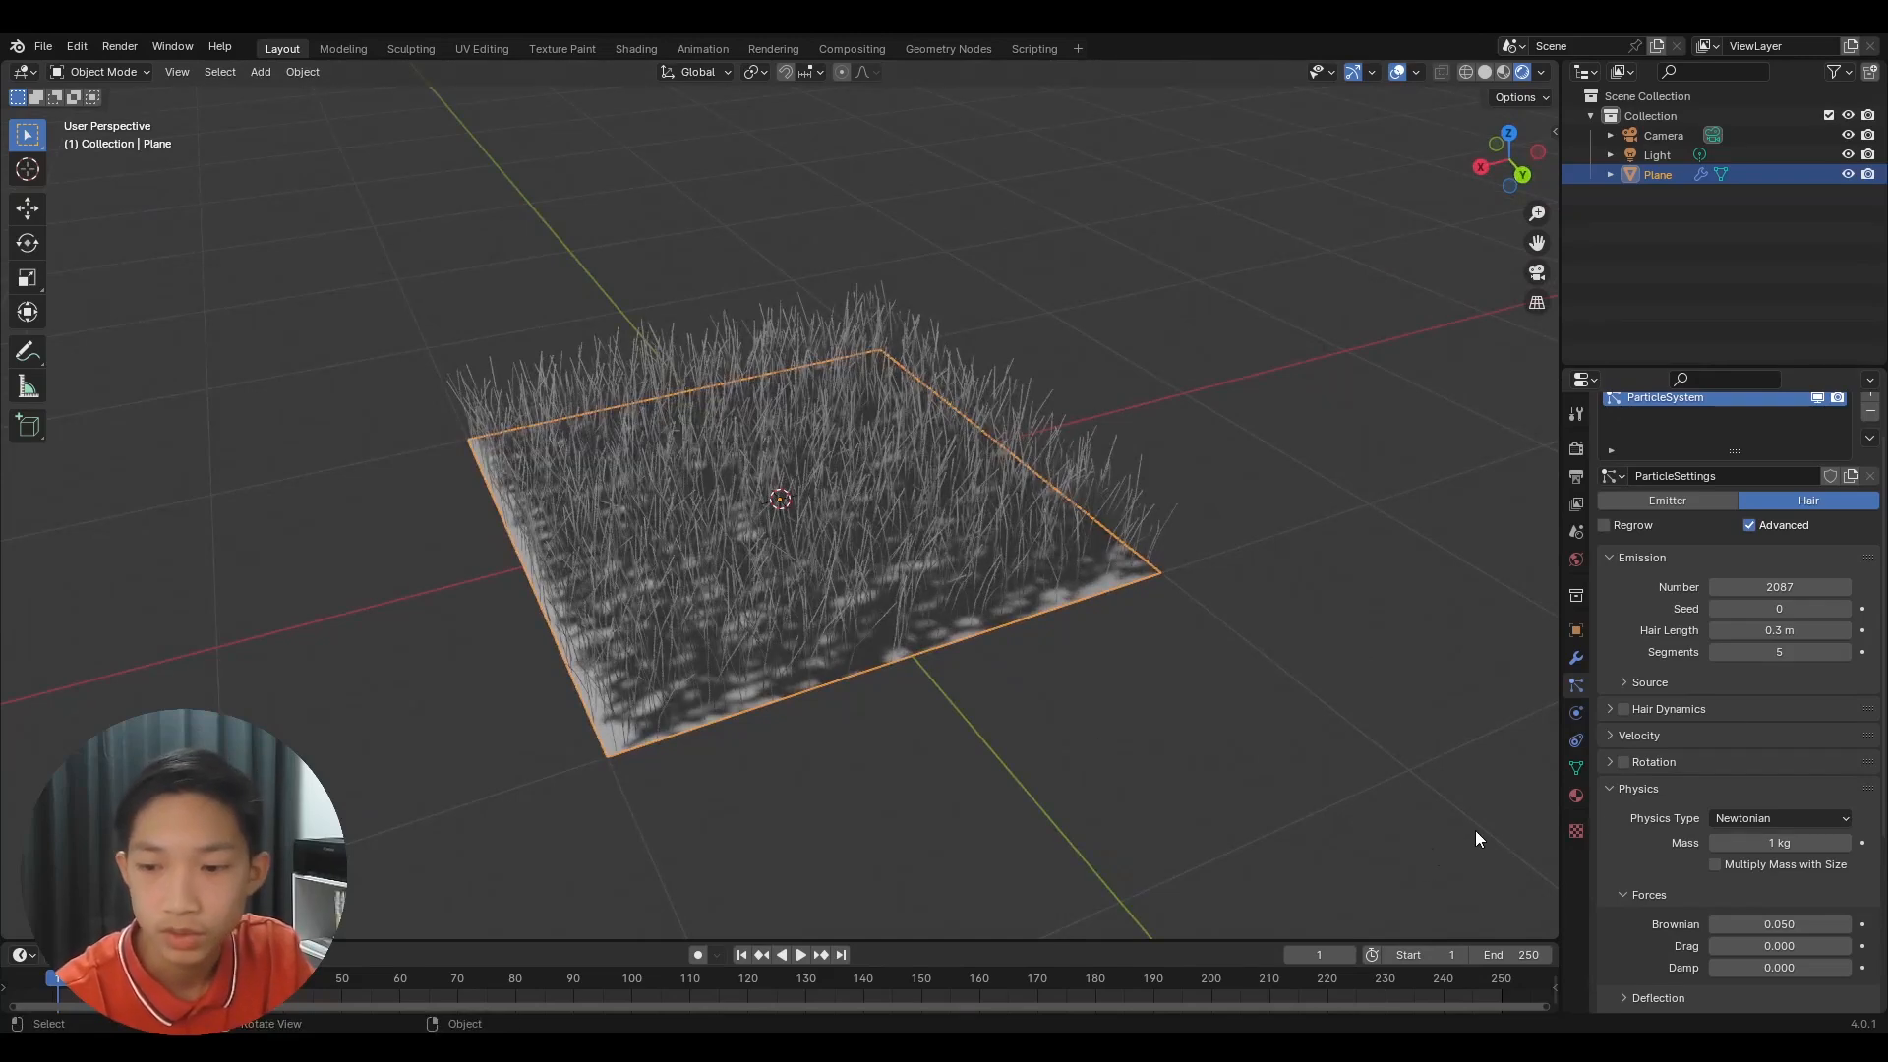
Create a new material on the plane with a green base color of hue 0.275, saturation 0.921 and value 0.800
click(1573, 793)
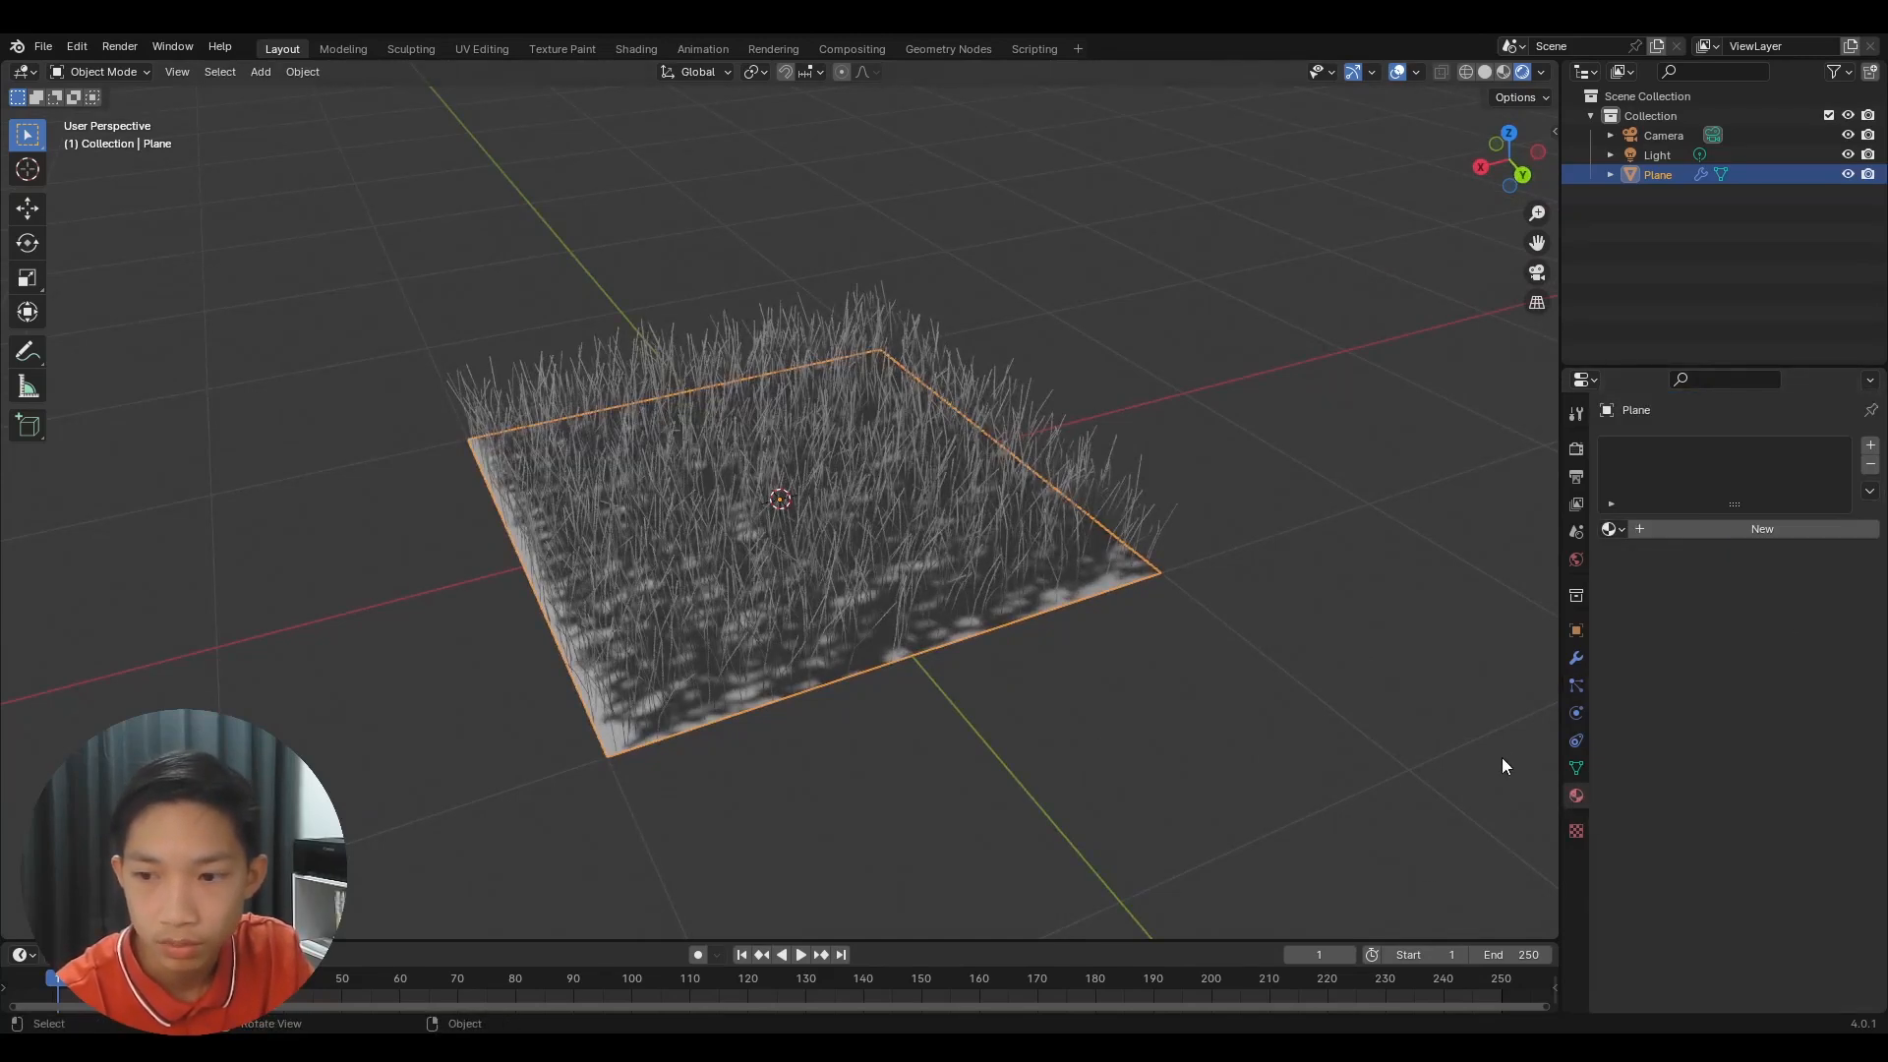
click(1703, 528)
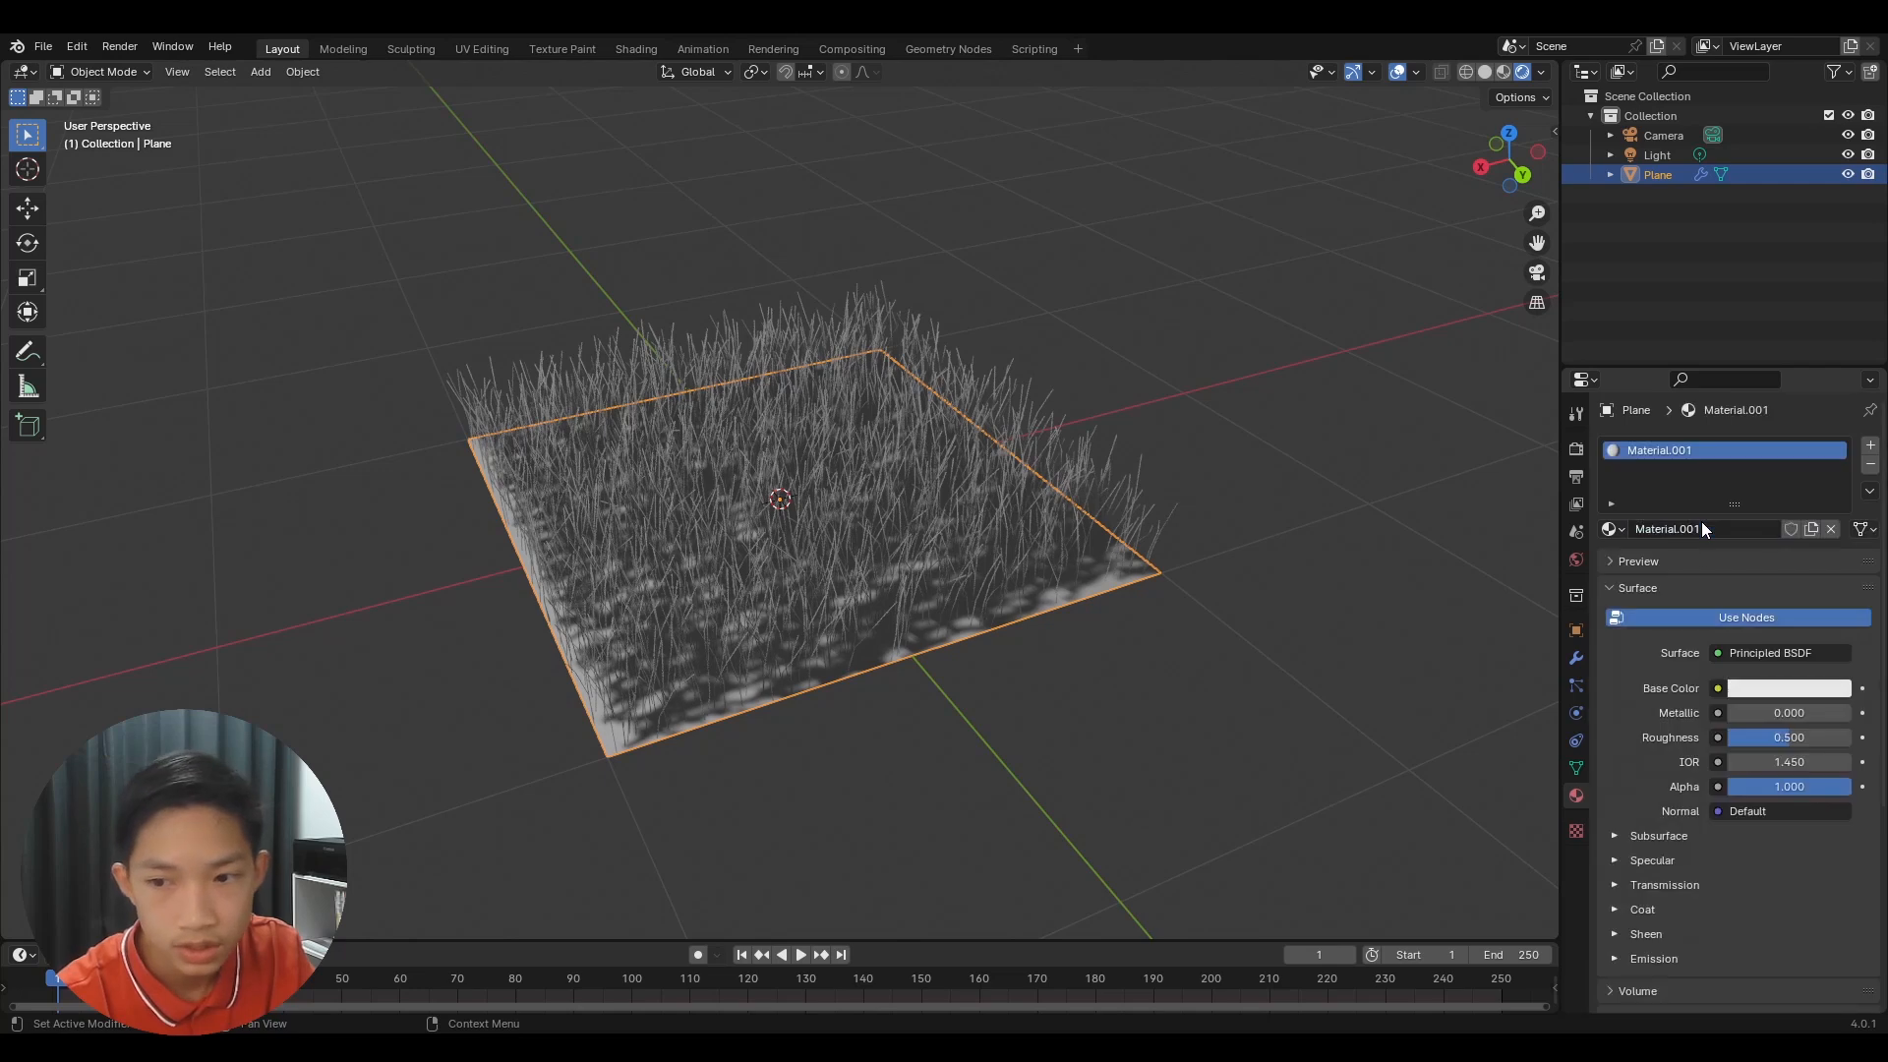
click(1799, 695)
drag(1703, 481, 1672, 466)
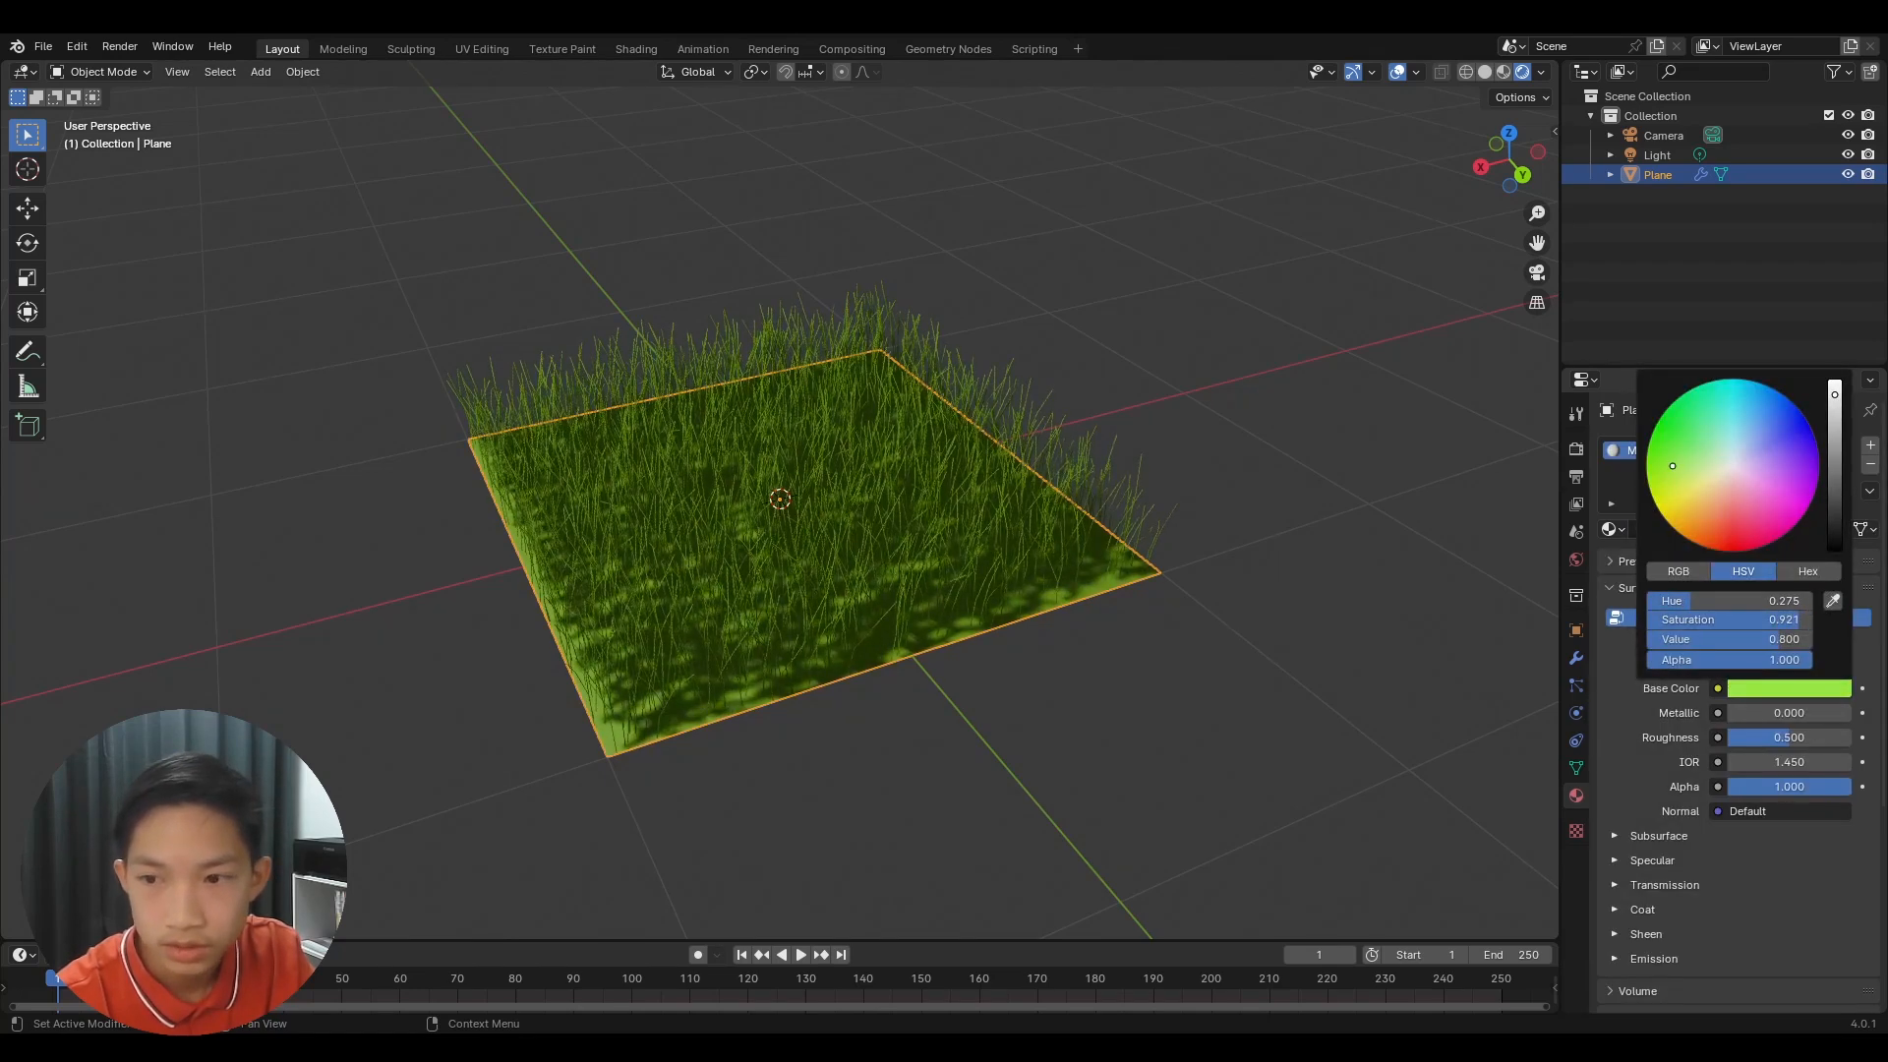
click(1168, 386)
middle_drag(1168, 386, 905, 498)
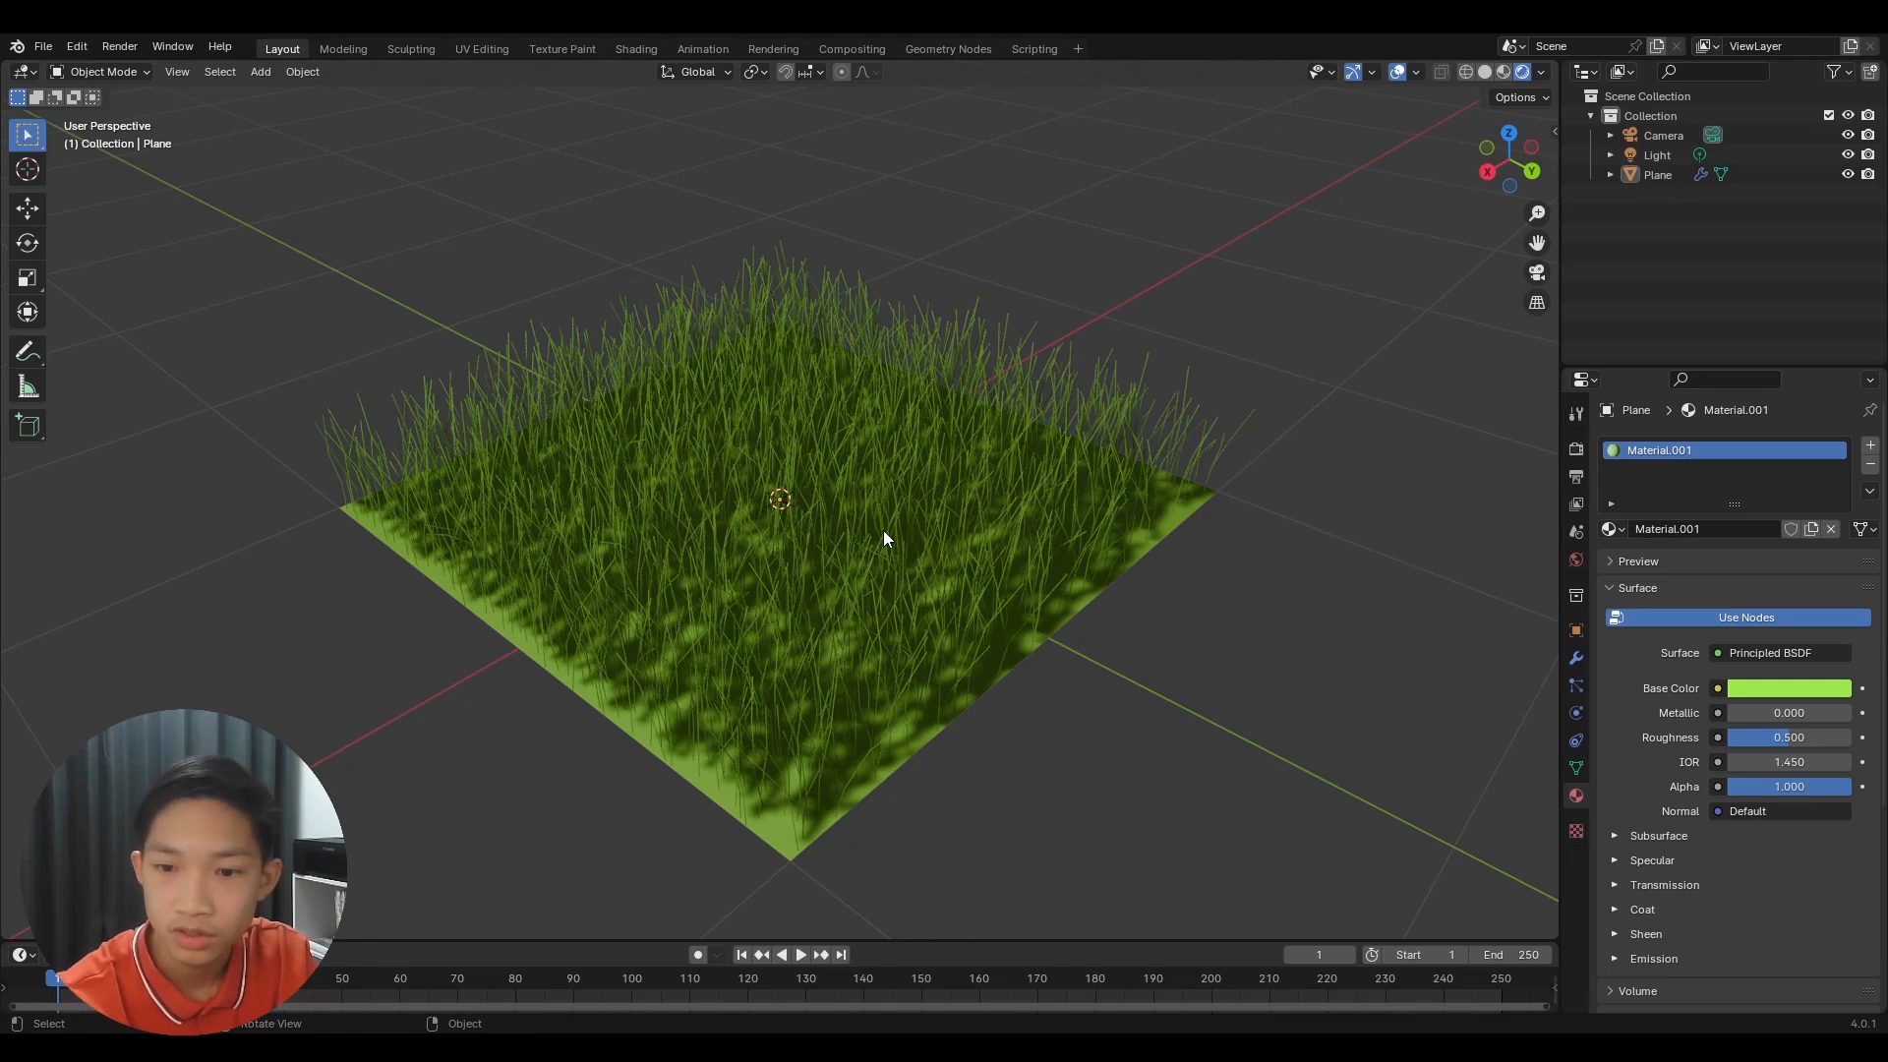
Use an Image Texture as the plane material's base color and load ghibli grass.png into it
click(944, 506)
middle_drag(960, 496, 497, 610)
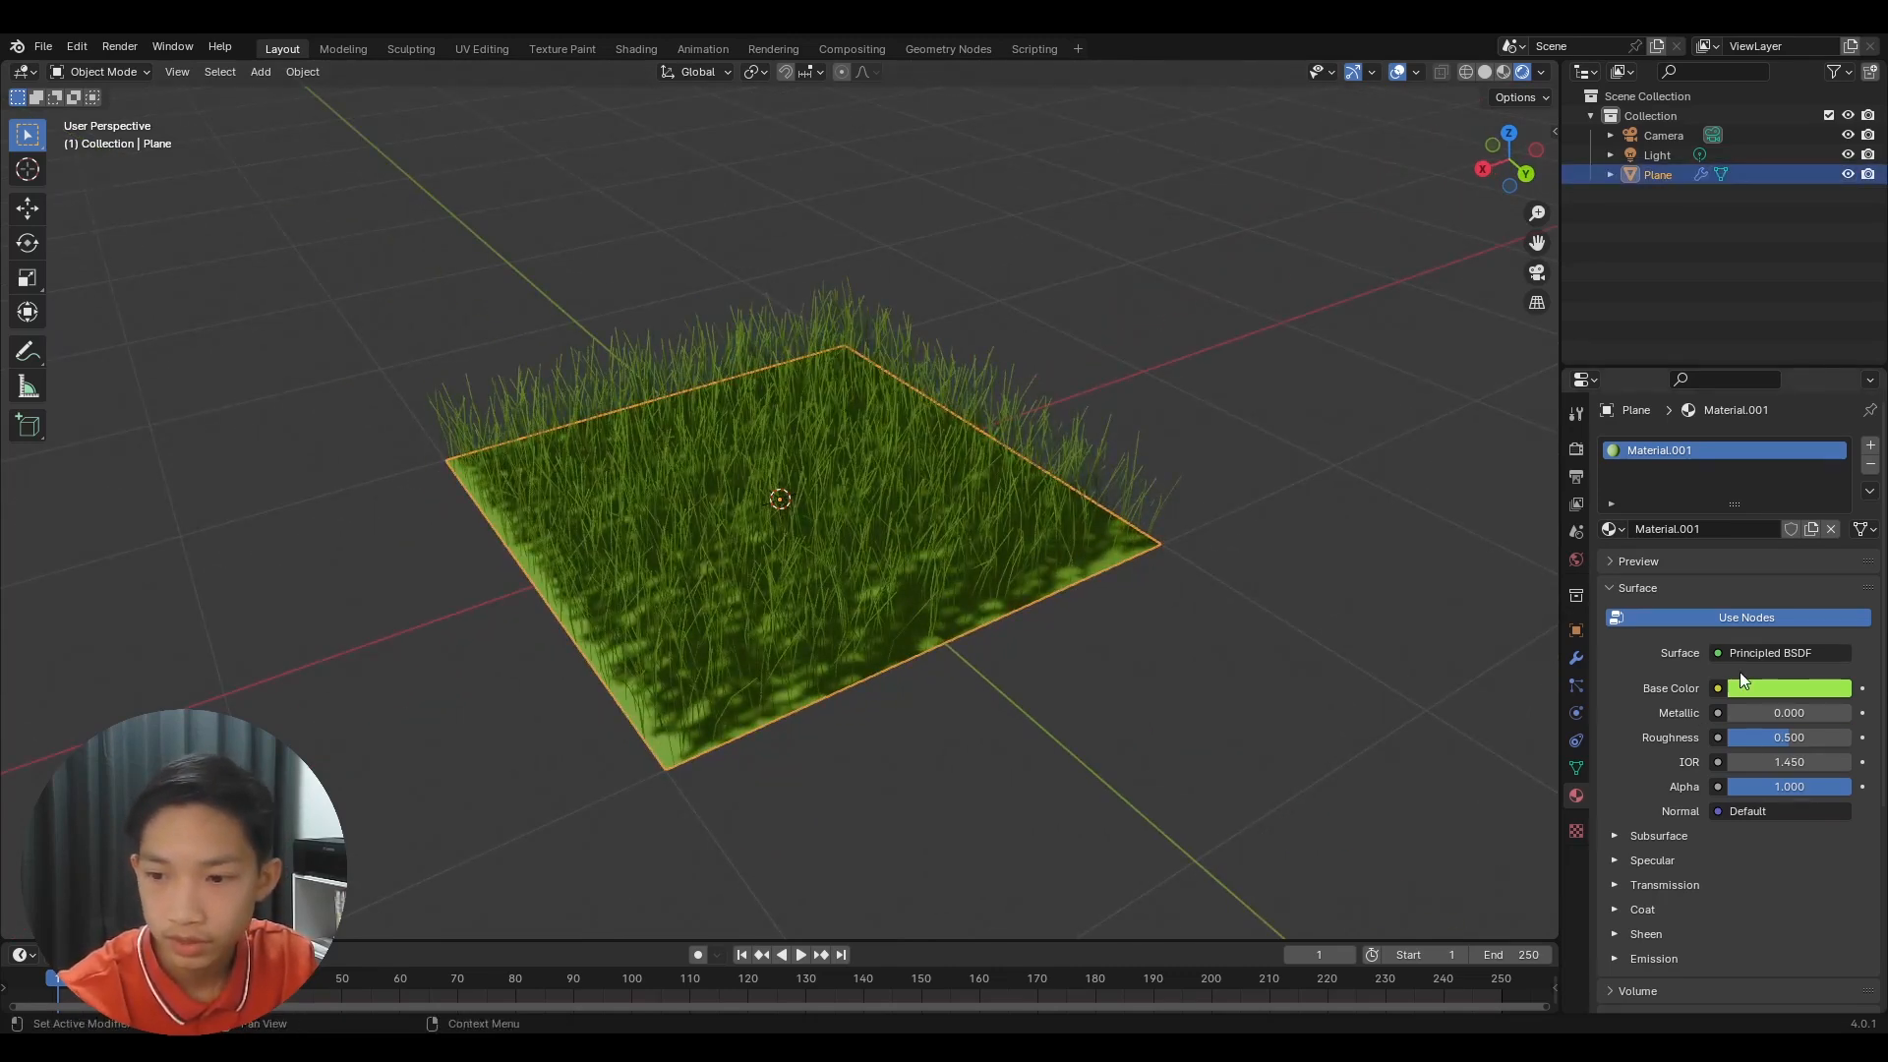
click(1717, 688)
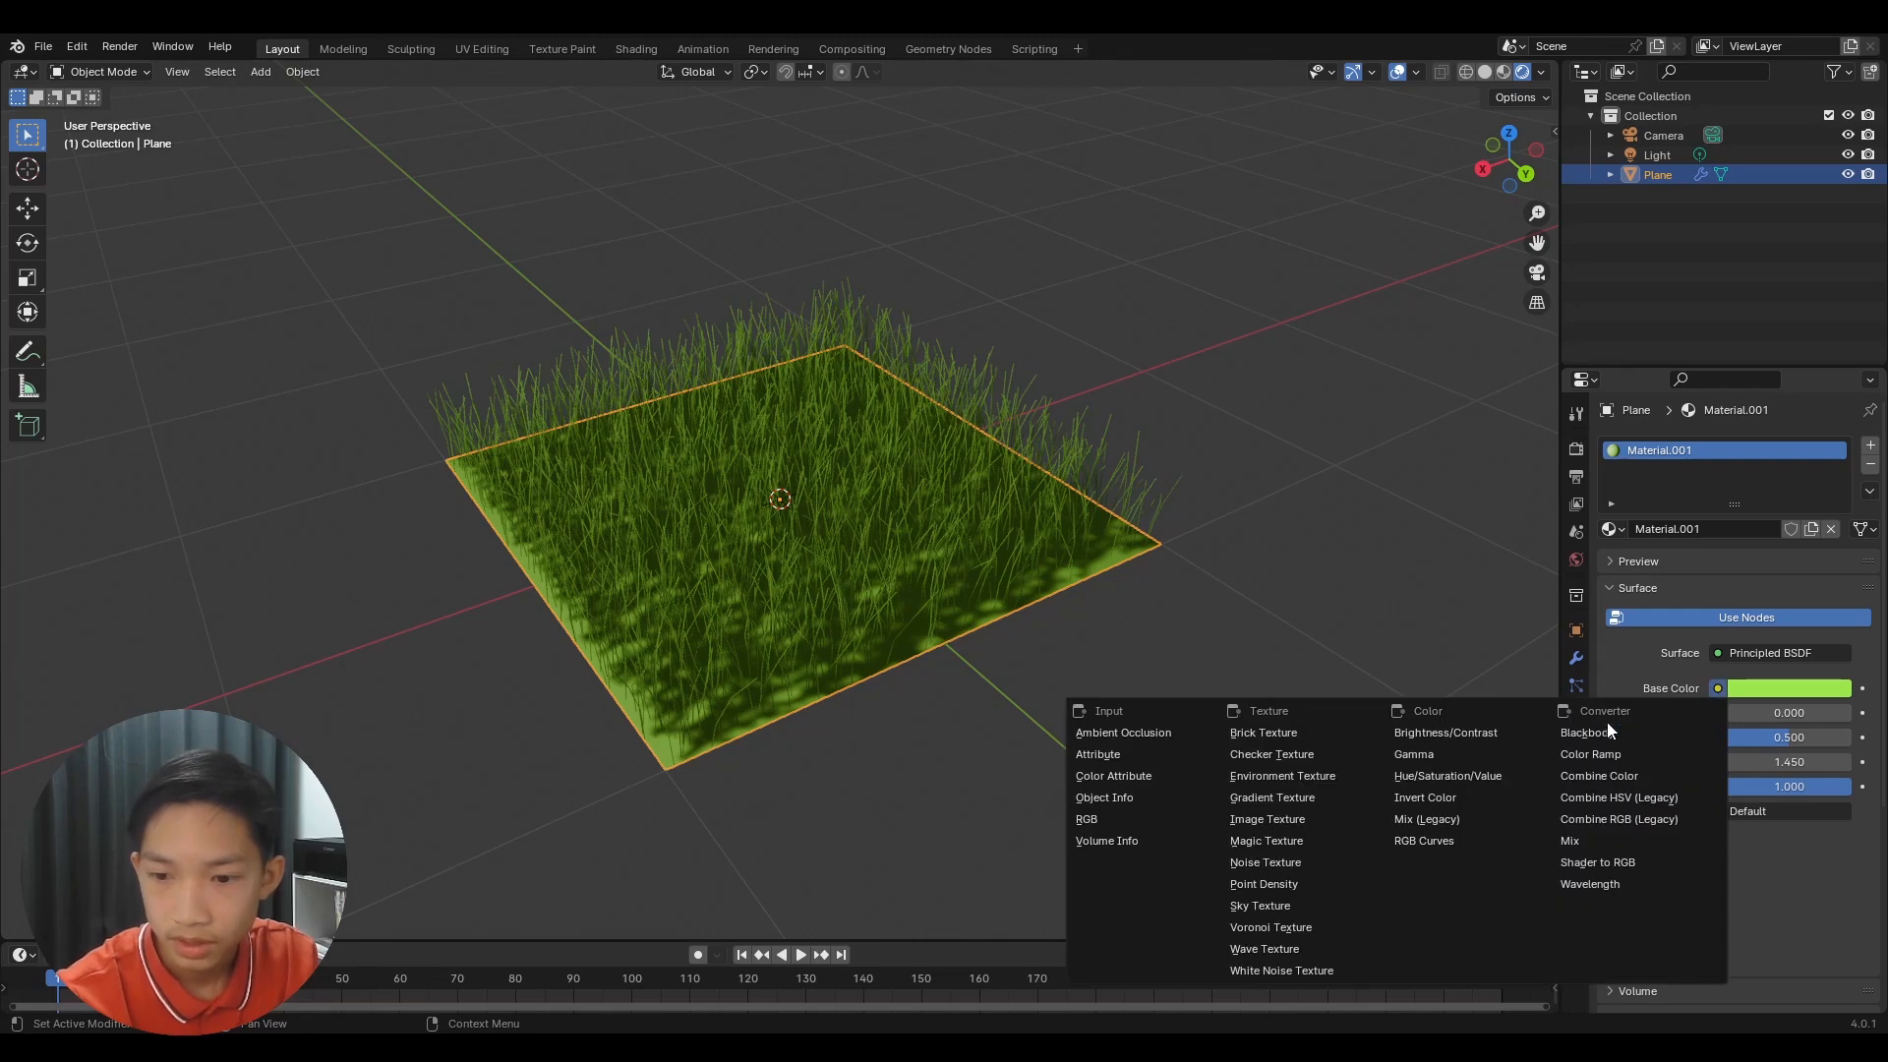
click(1249, 824)
middle_drag(893, 463, 845, 442)
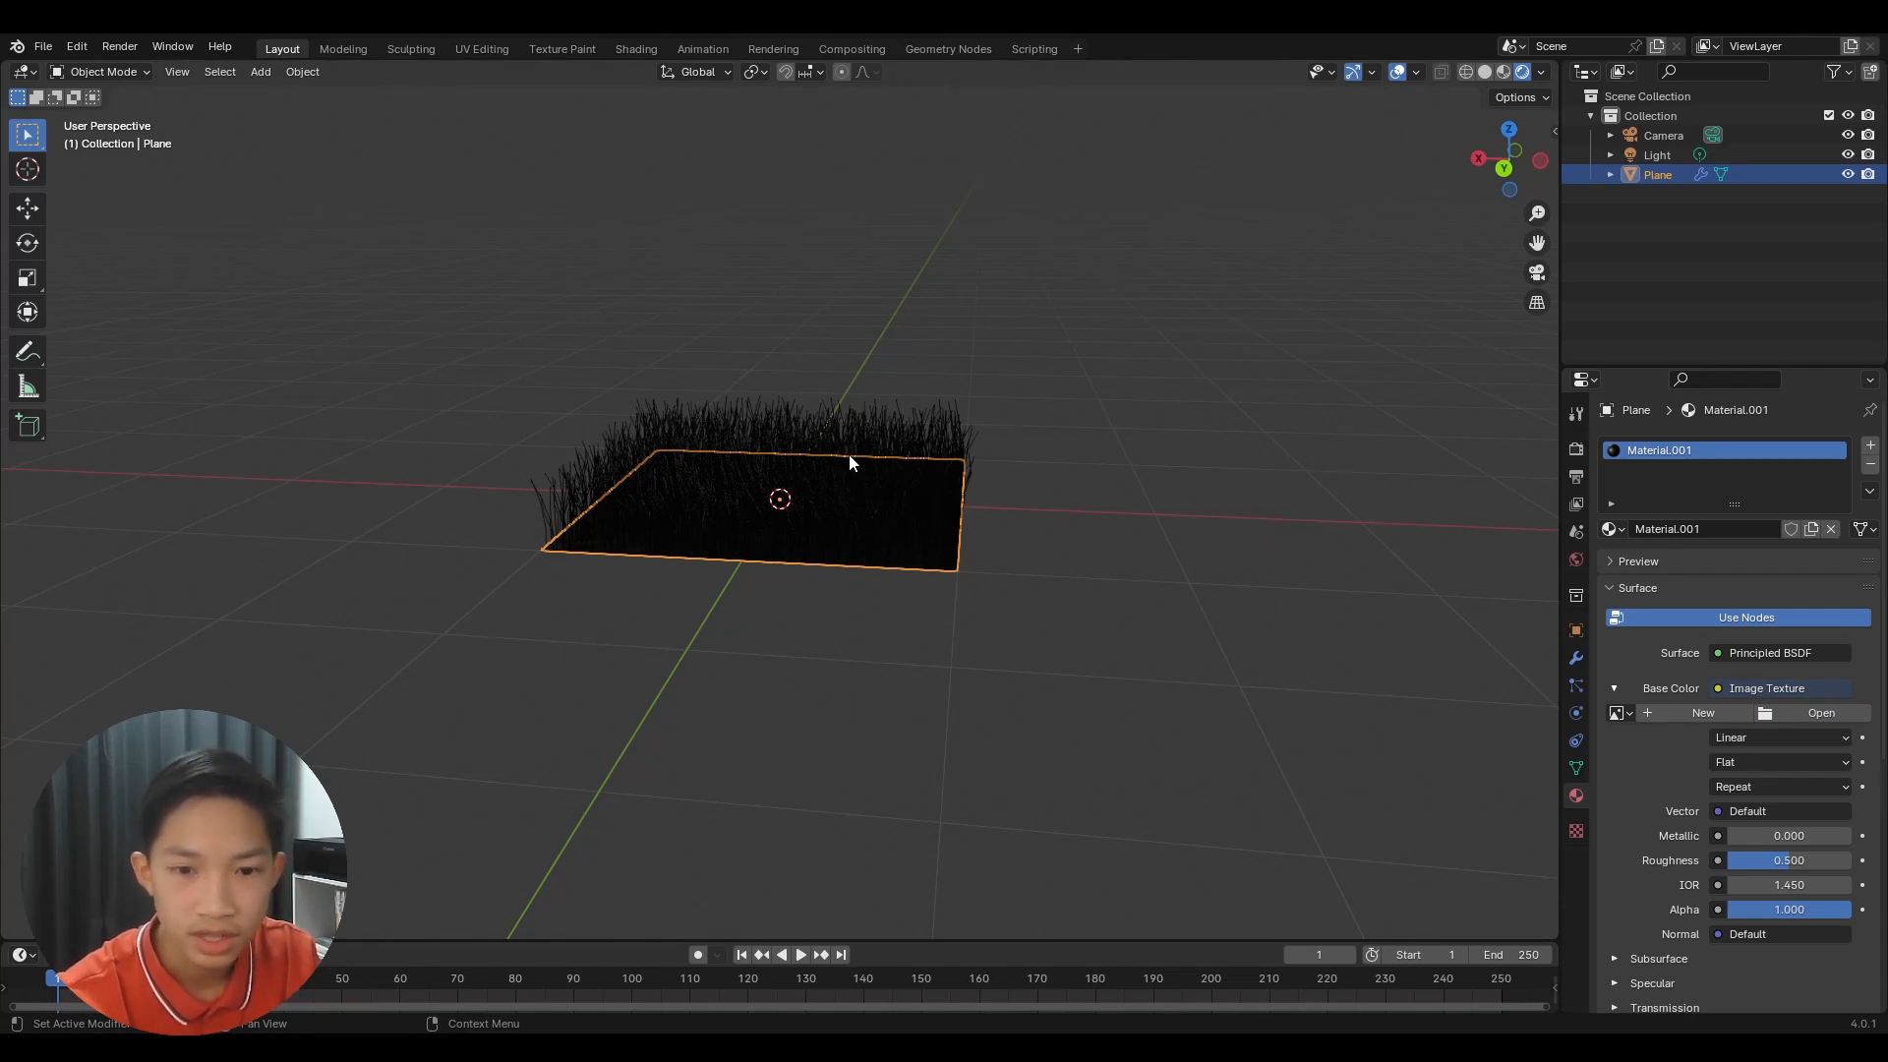
middle_drag(853, 447, 981, 508)
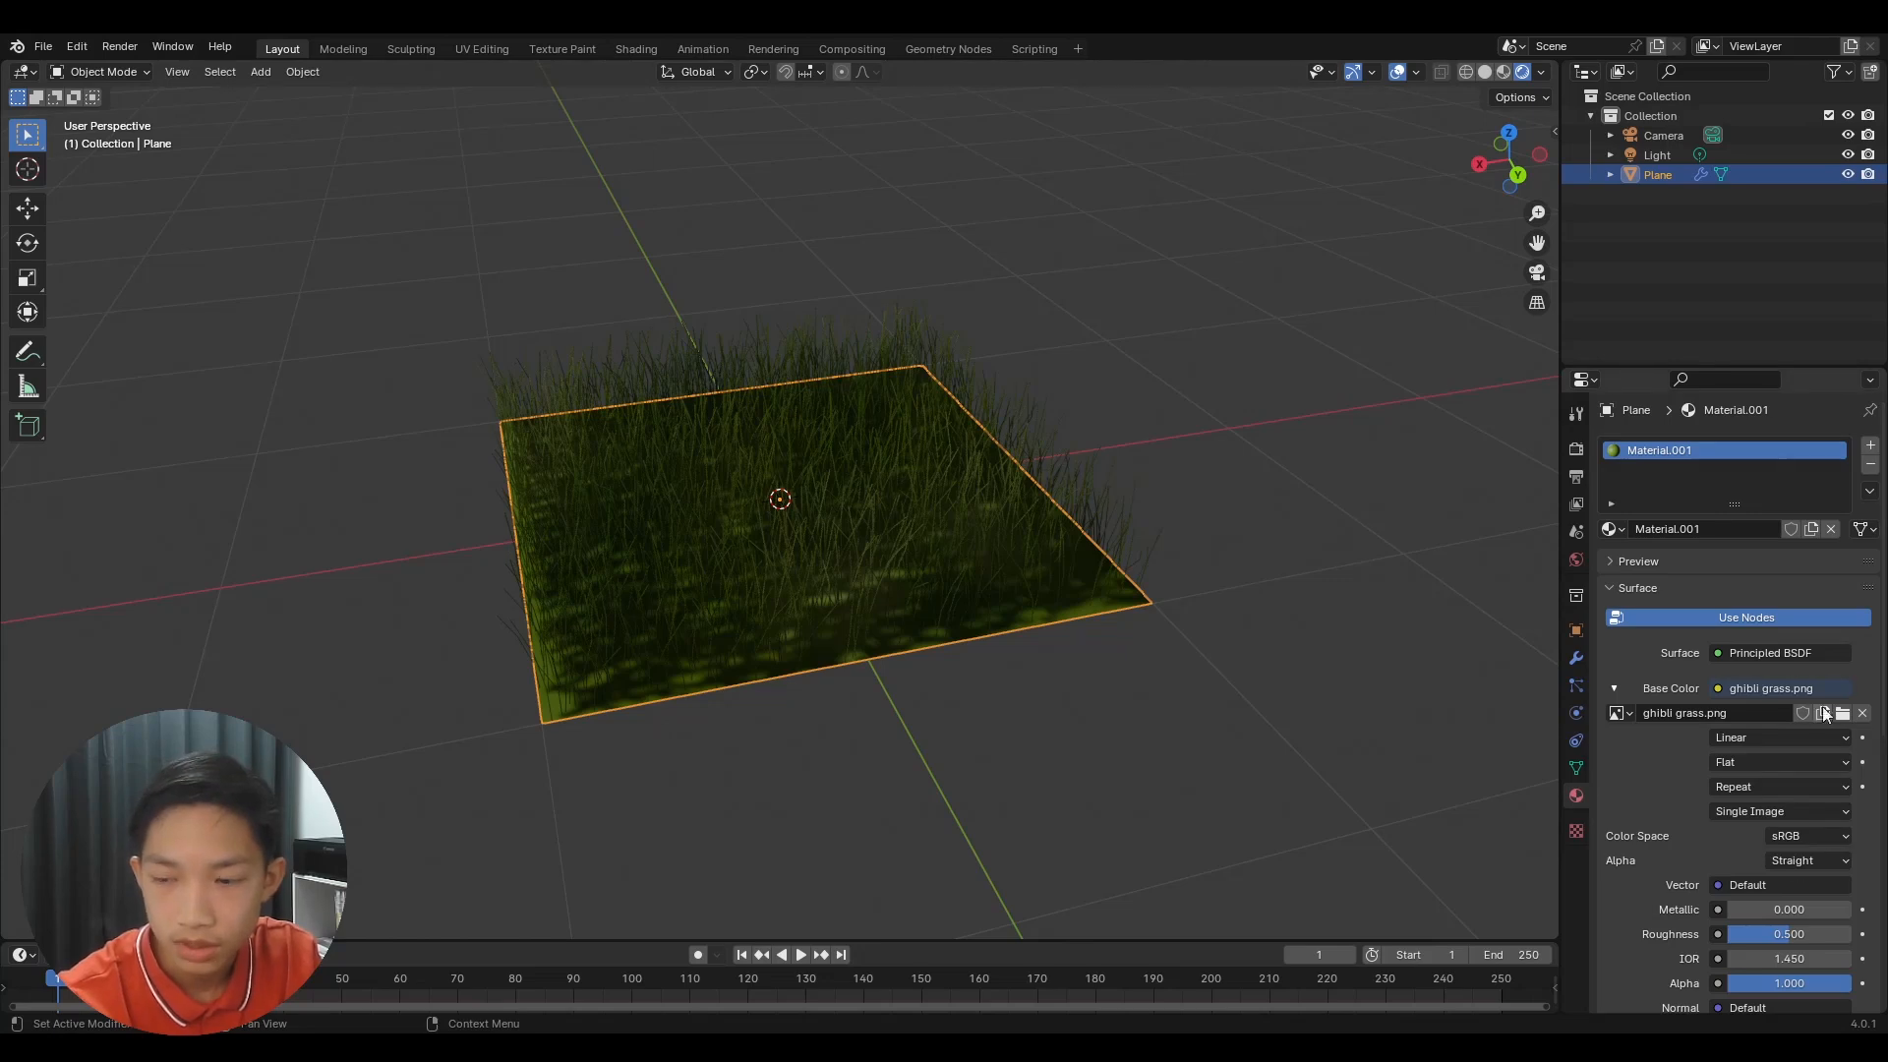
Duplicate the point light twice, placing the copies beyond the grass plane's negative Y side, one on each side of the Y axis
middle_drag(974, 428, 928, 462)
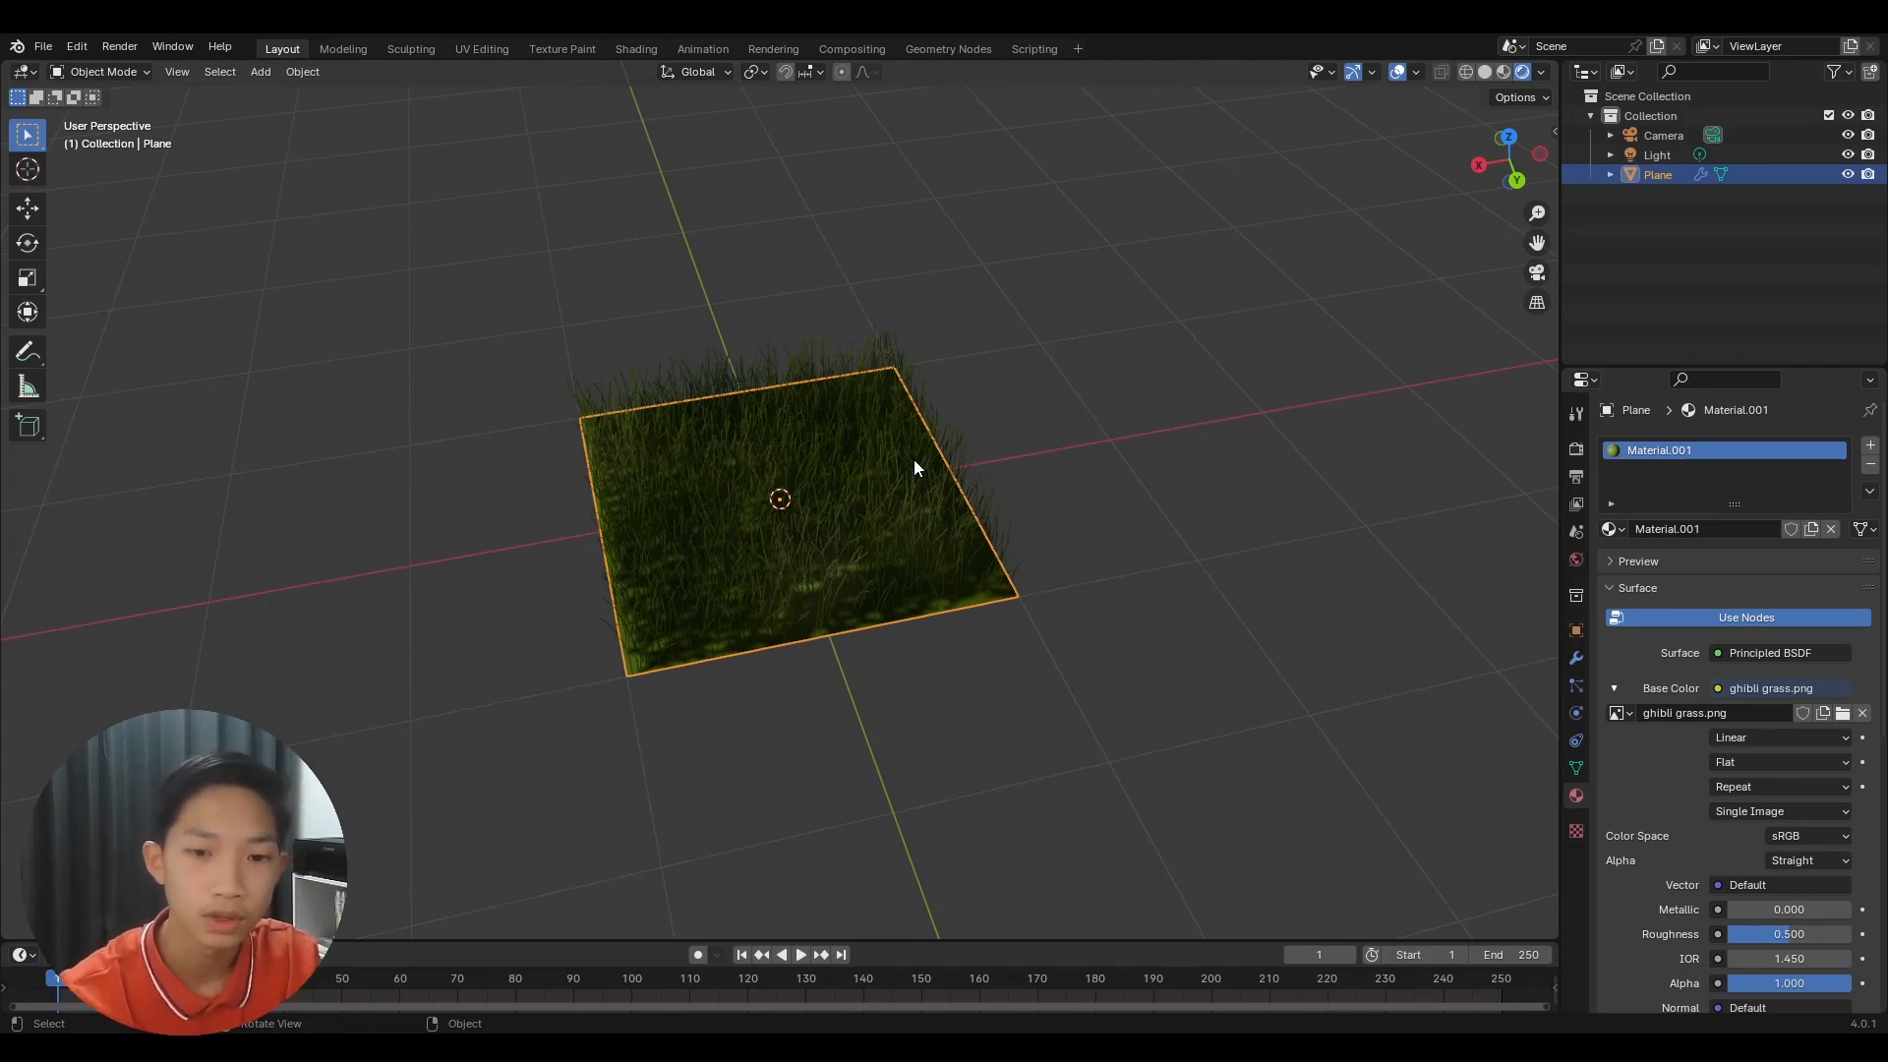
middle_drag(914, 463, 880, 519)
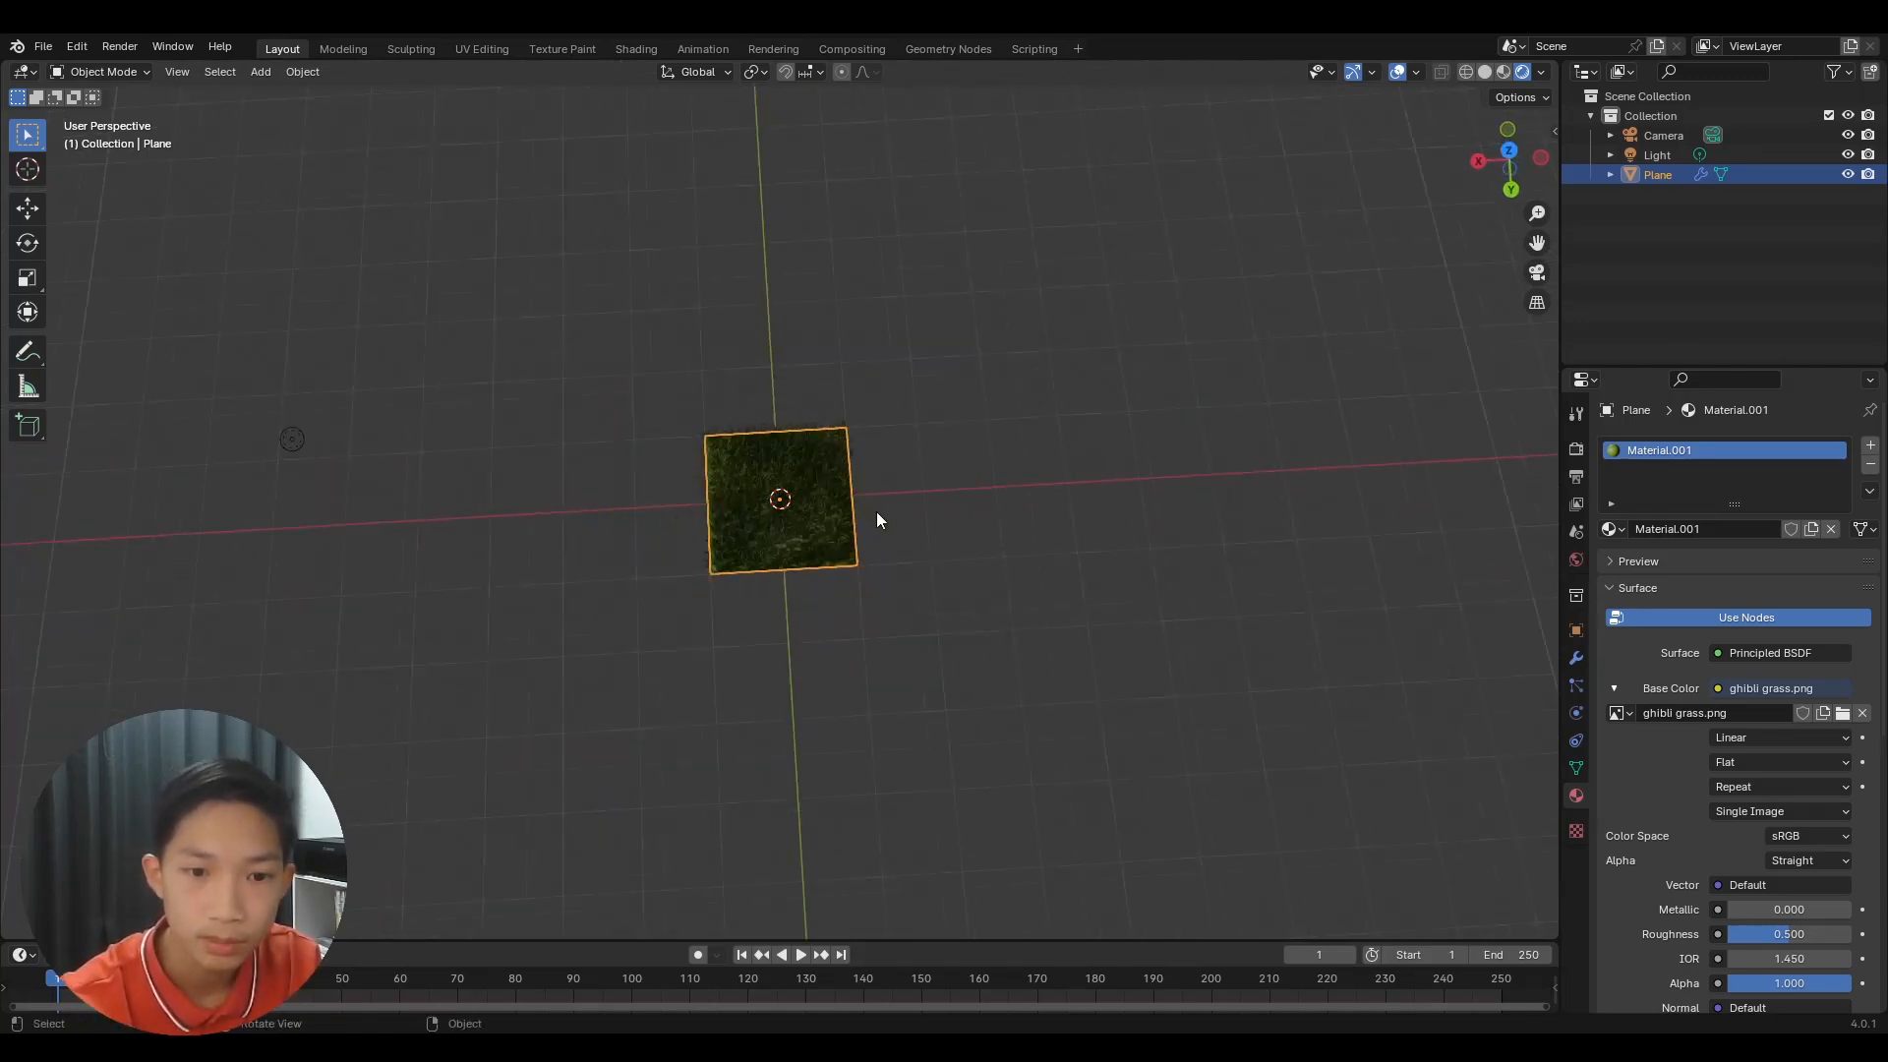
click(265, 440)
key(shift+d)
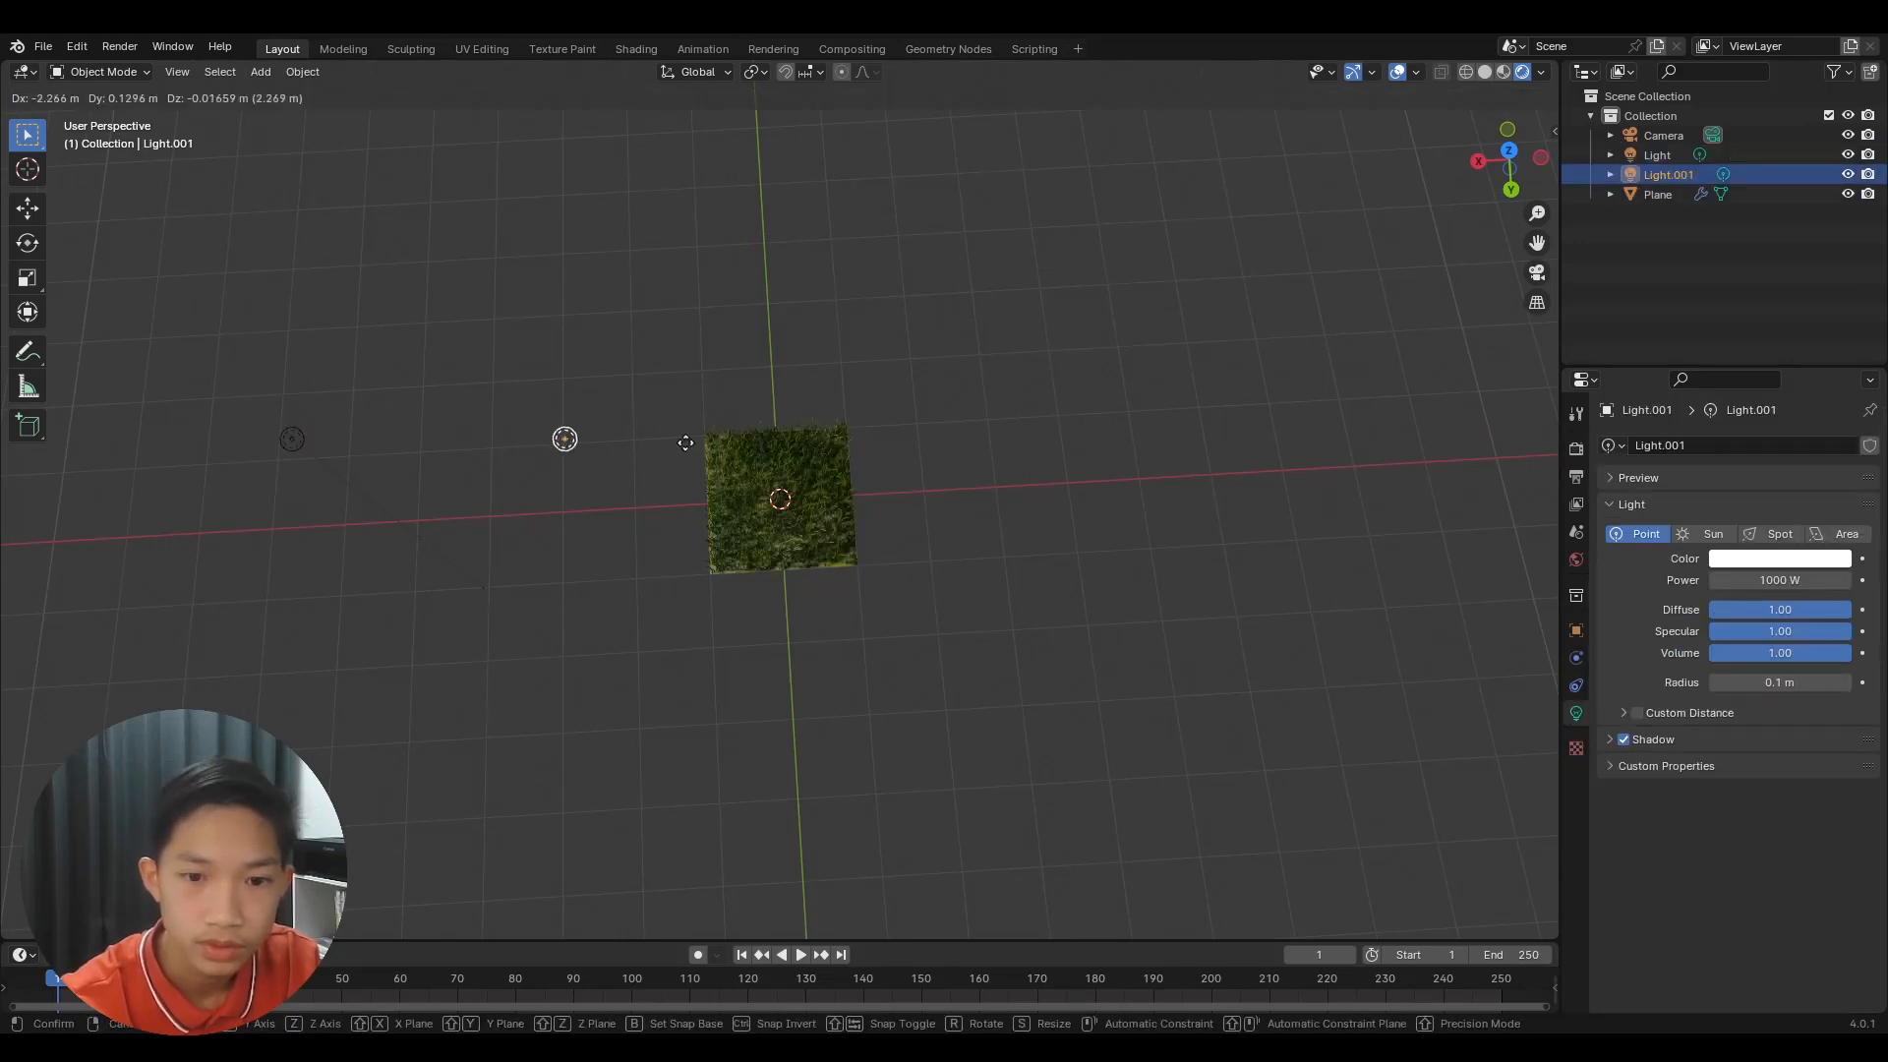
click(1129, 297)
key(shift+d)
click(811, 230)
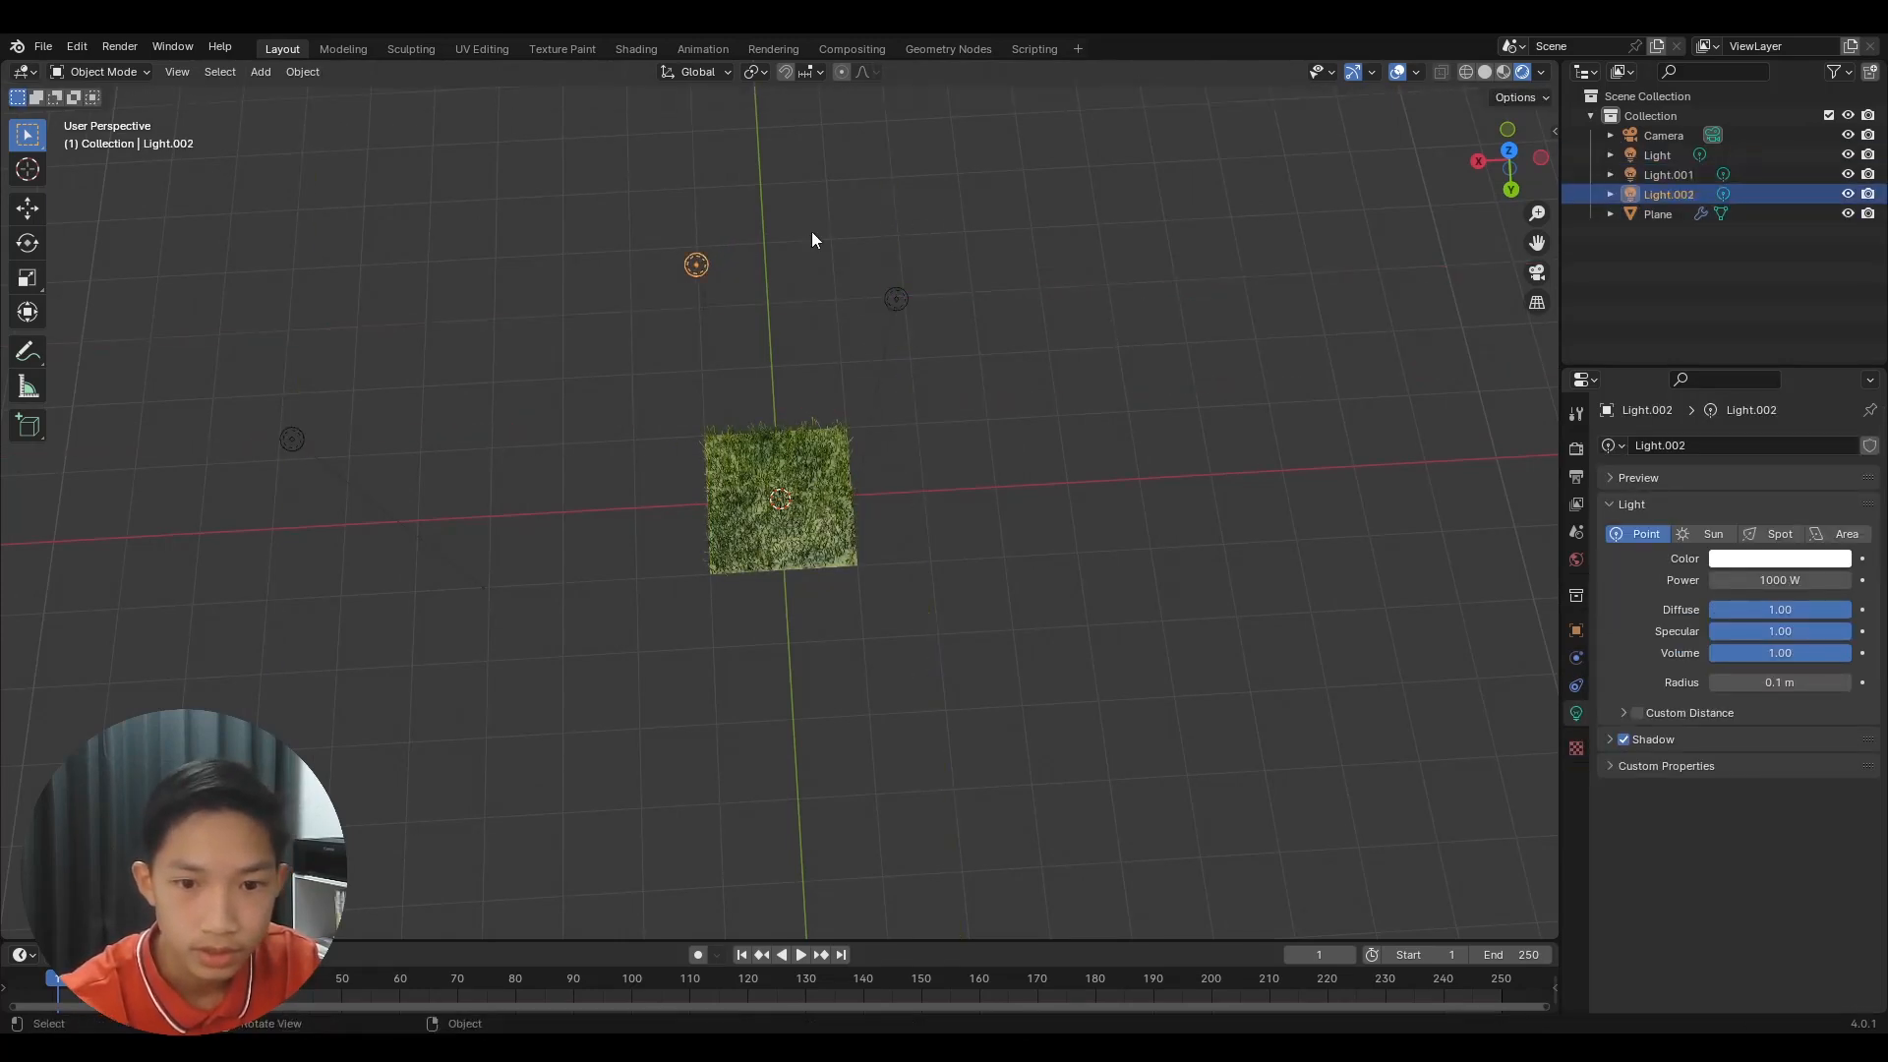
Deselect the light and examine the lit grass up close, at ground level and from several sides
middle_drag(973, 453, 1076, 379)
scroll(985, 448, up, 2)
click(985, 450)
scroll(1117, 493, up, 8)
scroll(1117, 604, down, 8)
middle_drag(1117, 604, 1088, 539)
scroll(1071, 605, up, 5)
scroll(1059, 562, down, 2)
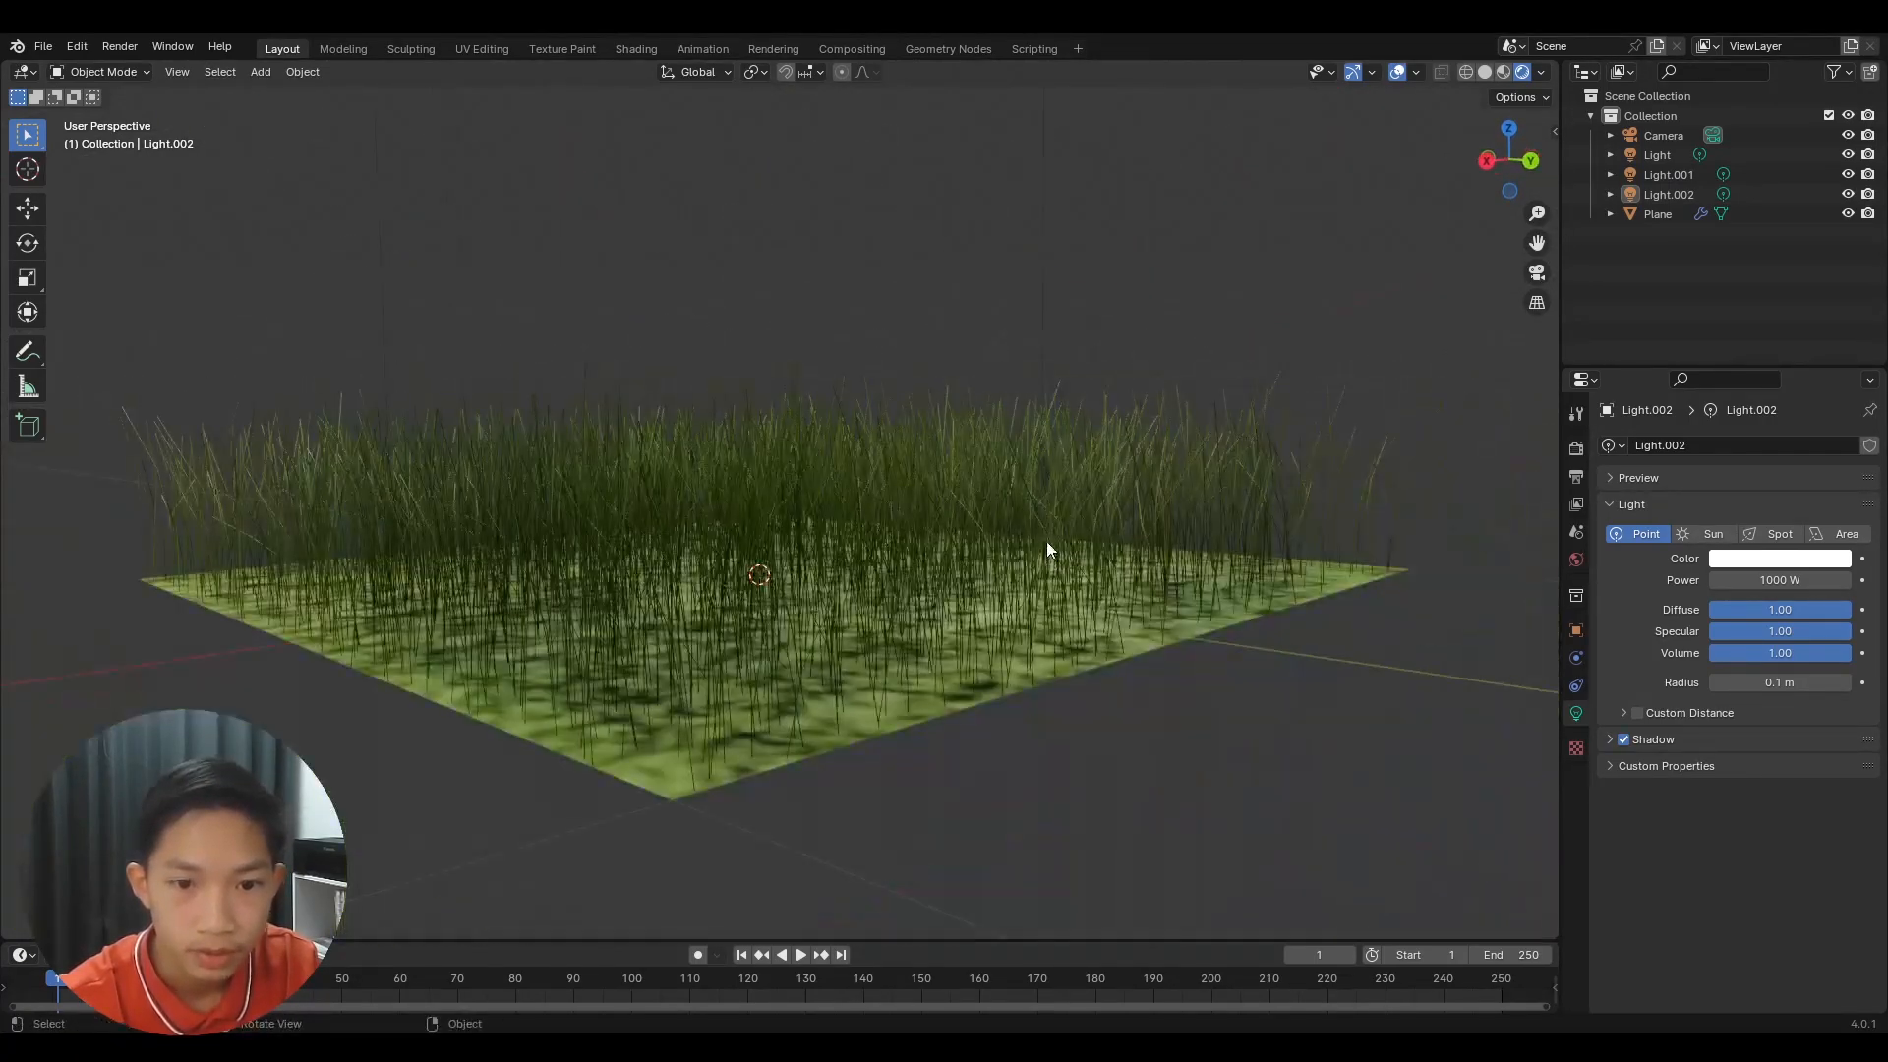
scroll(1047, 542, up, 2)
scroll(1047, 542, down, 4)
middle_drag(1047, 542, 847, 629)
scroll(1079, 614, down, 6)
scroll(826, 618, up, 3)
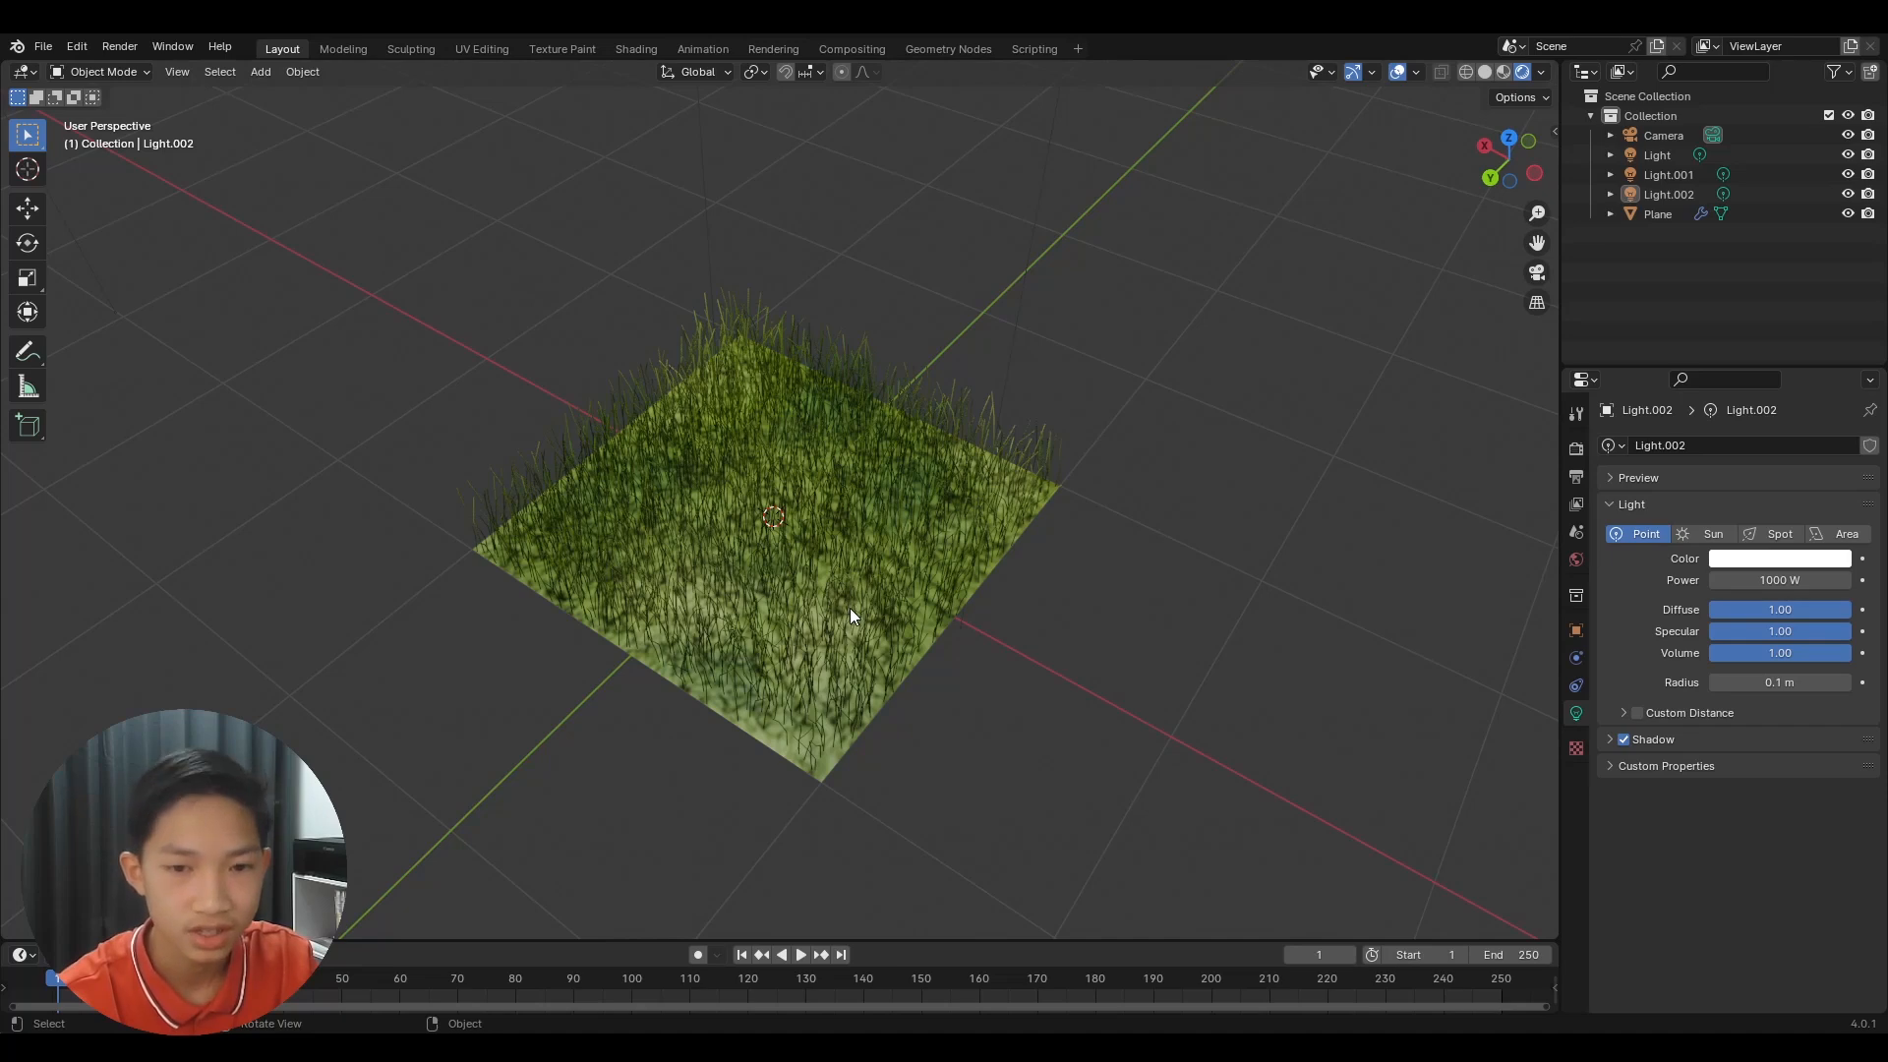
middle_drag(739, 476, 1042, 388)
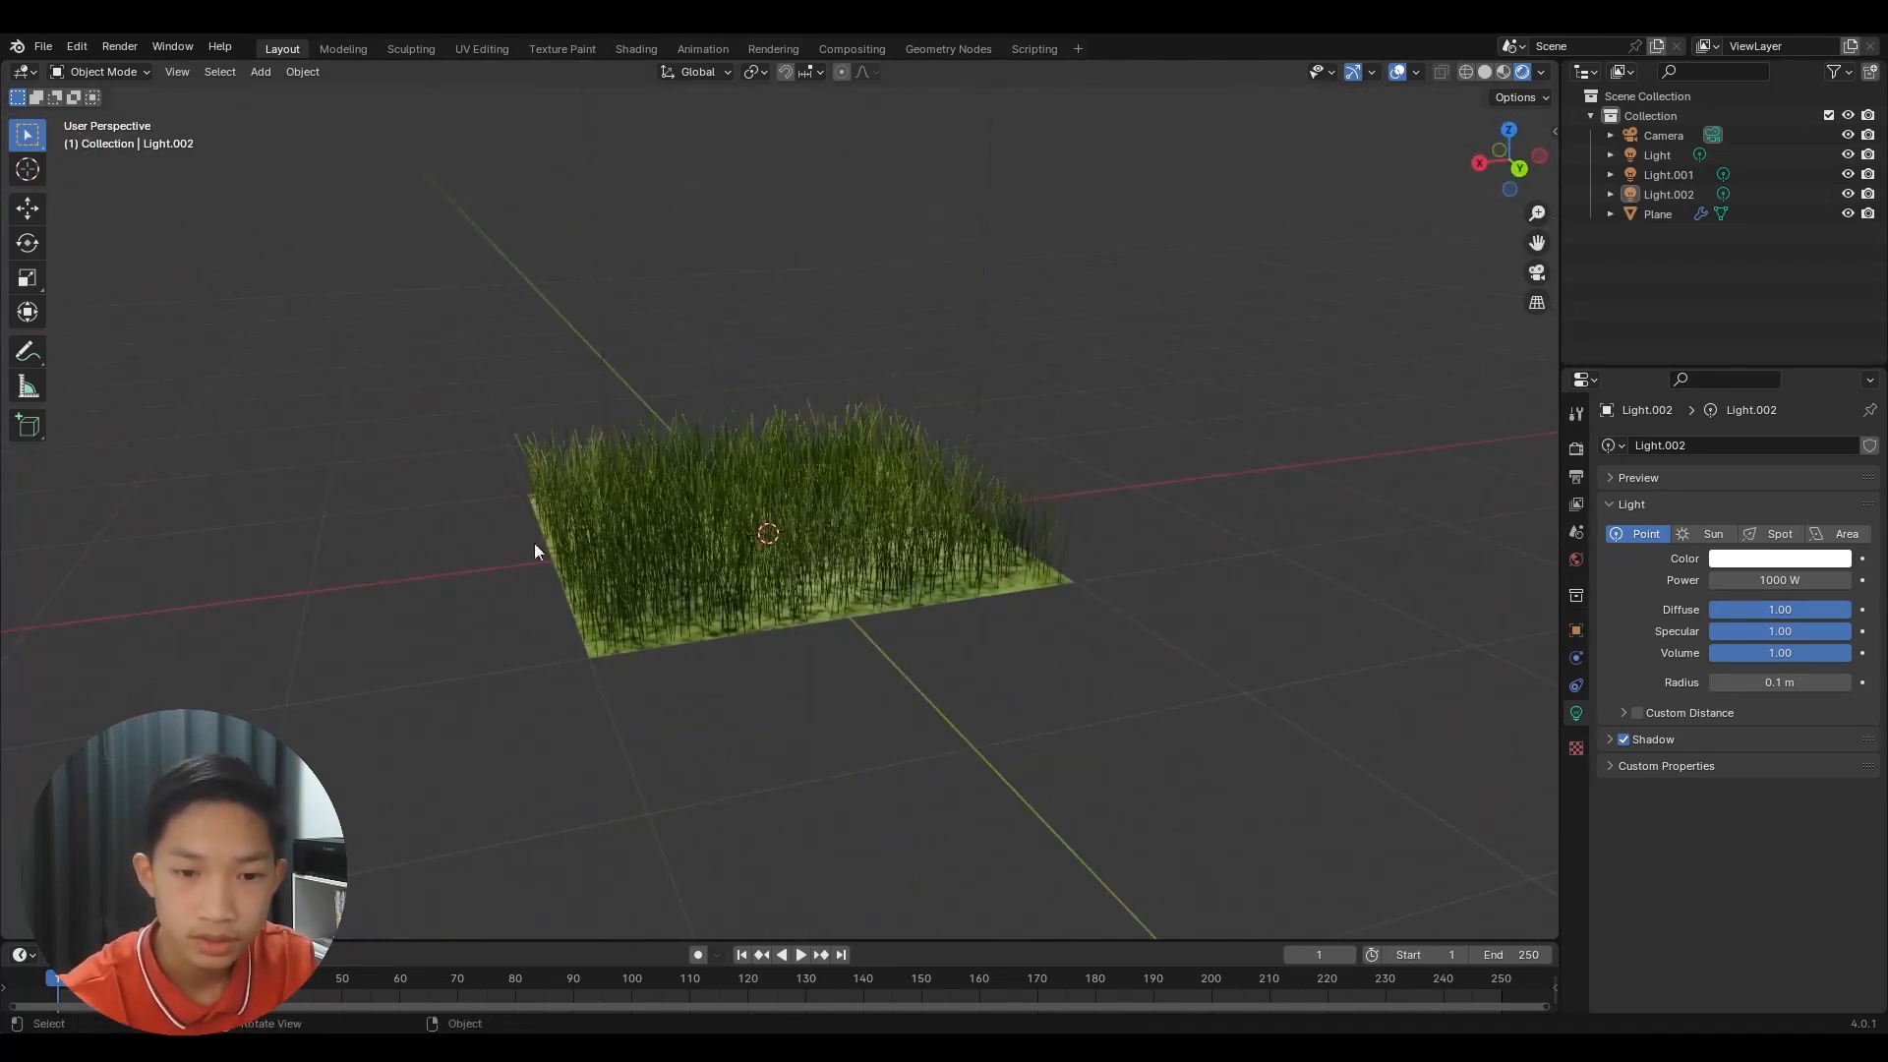
middle_drag(771, 542, 834, 477)
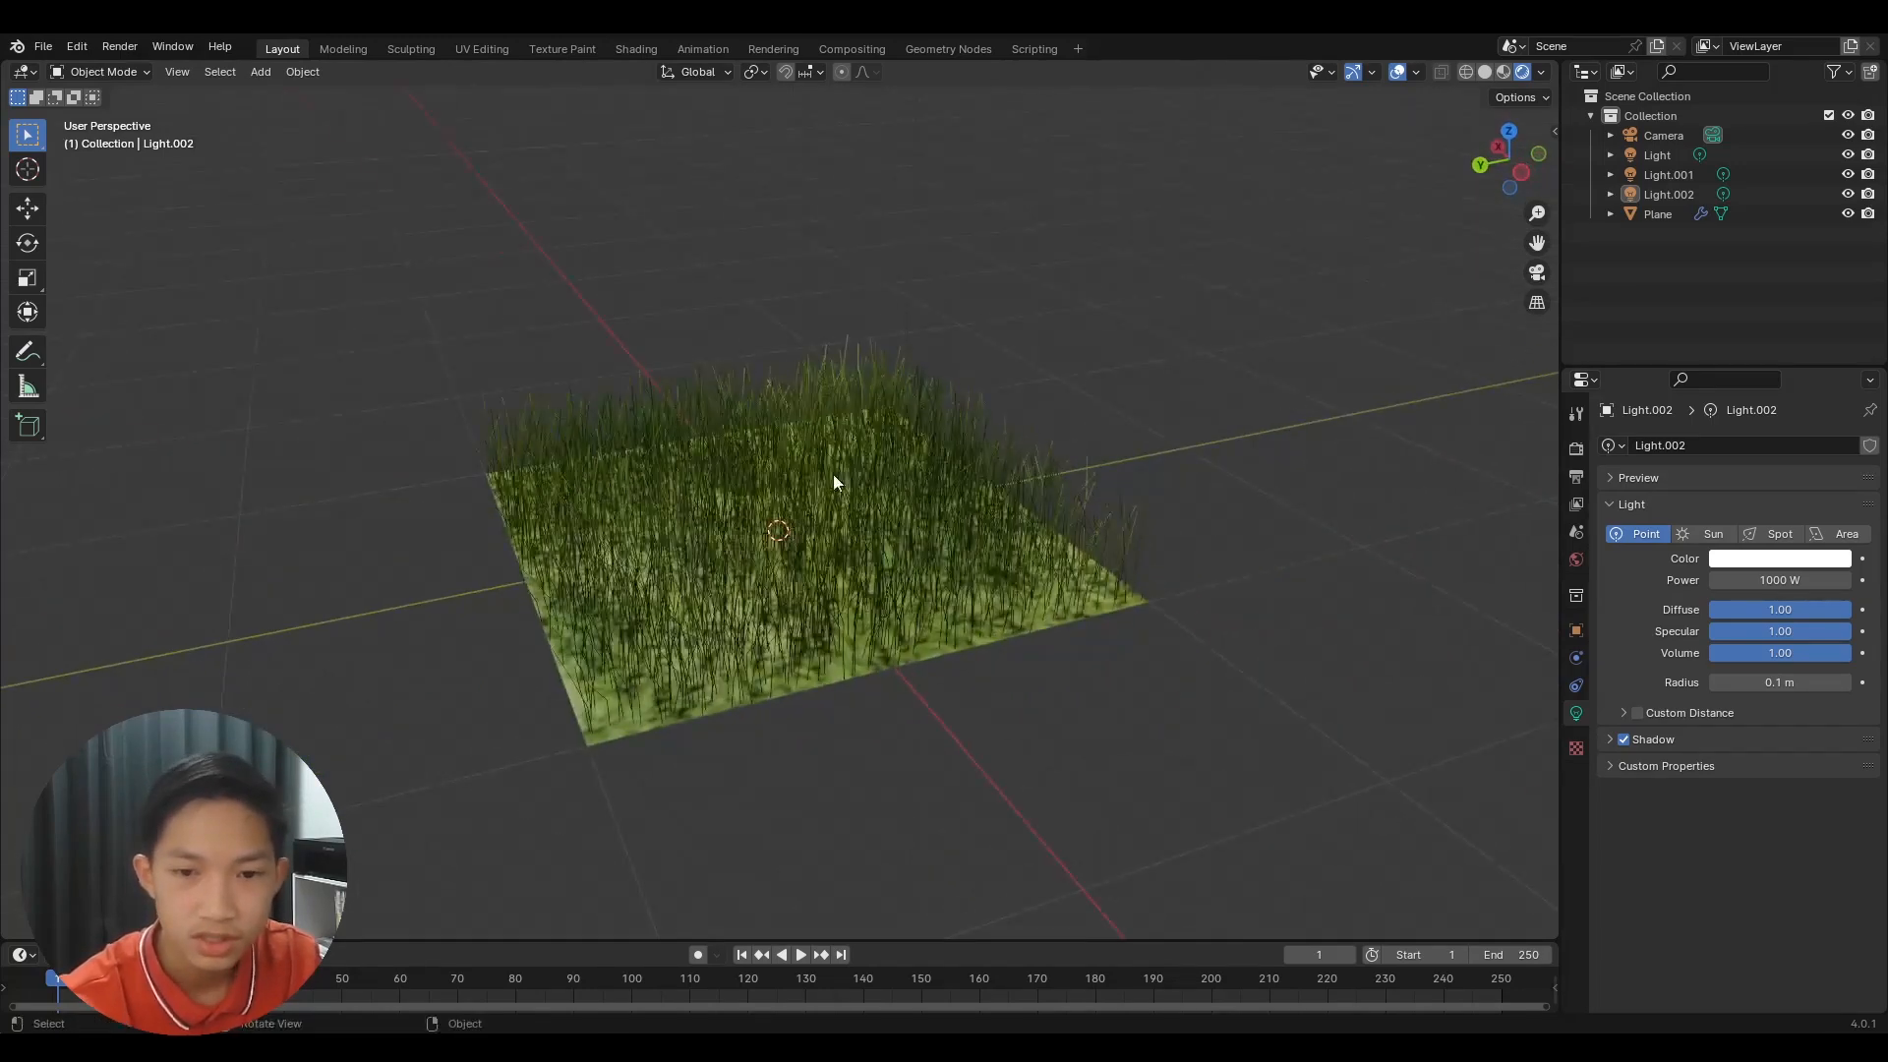
Switch the render engine to Cycles and enable viewport denoising for the grass preview
click(1576, 449)
click(1772, 445)
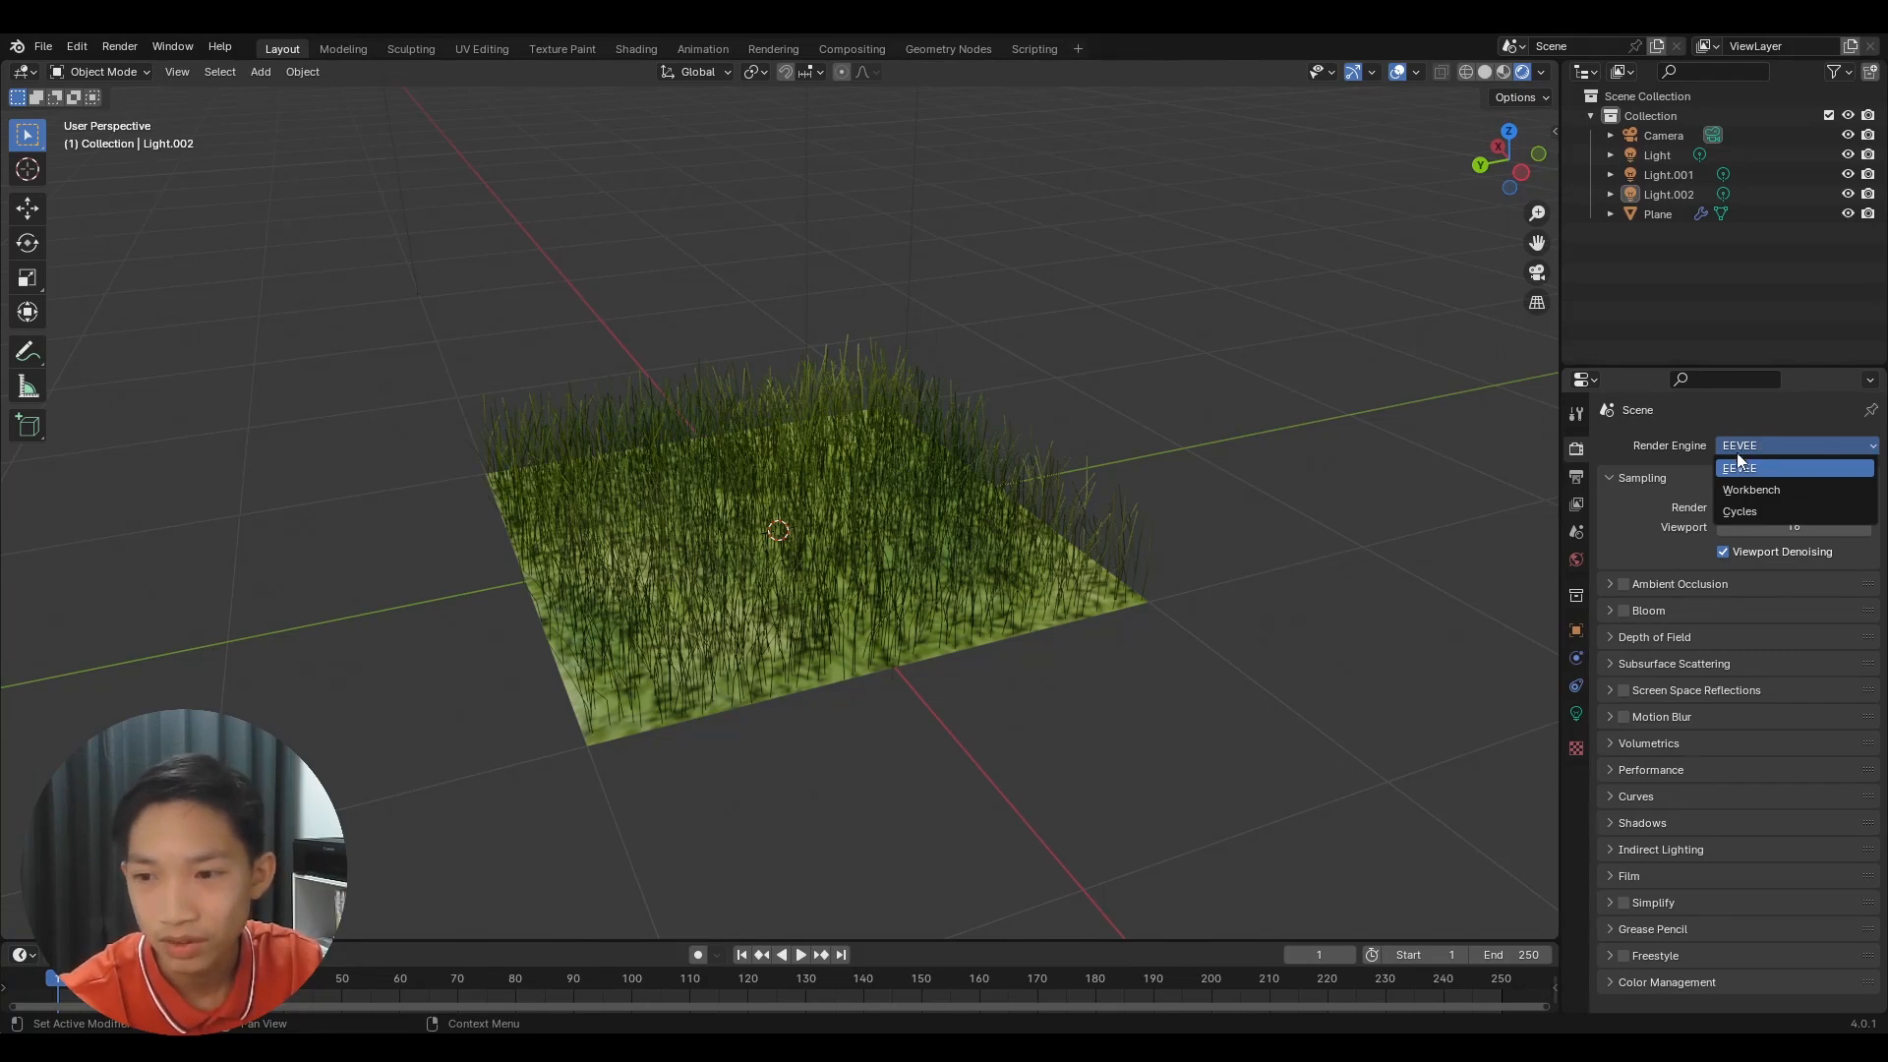
click(1753, 513)
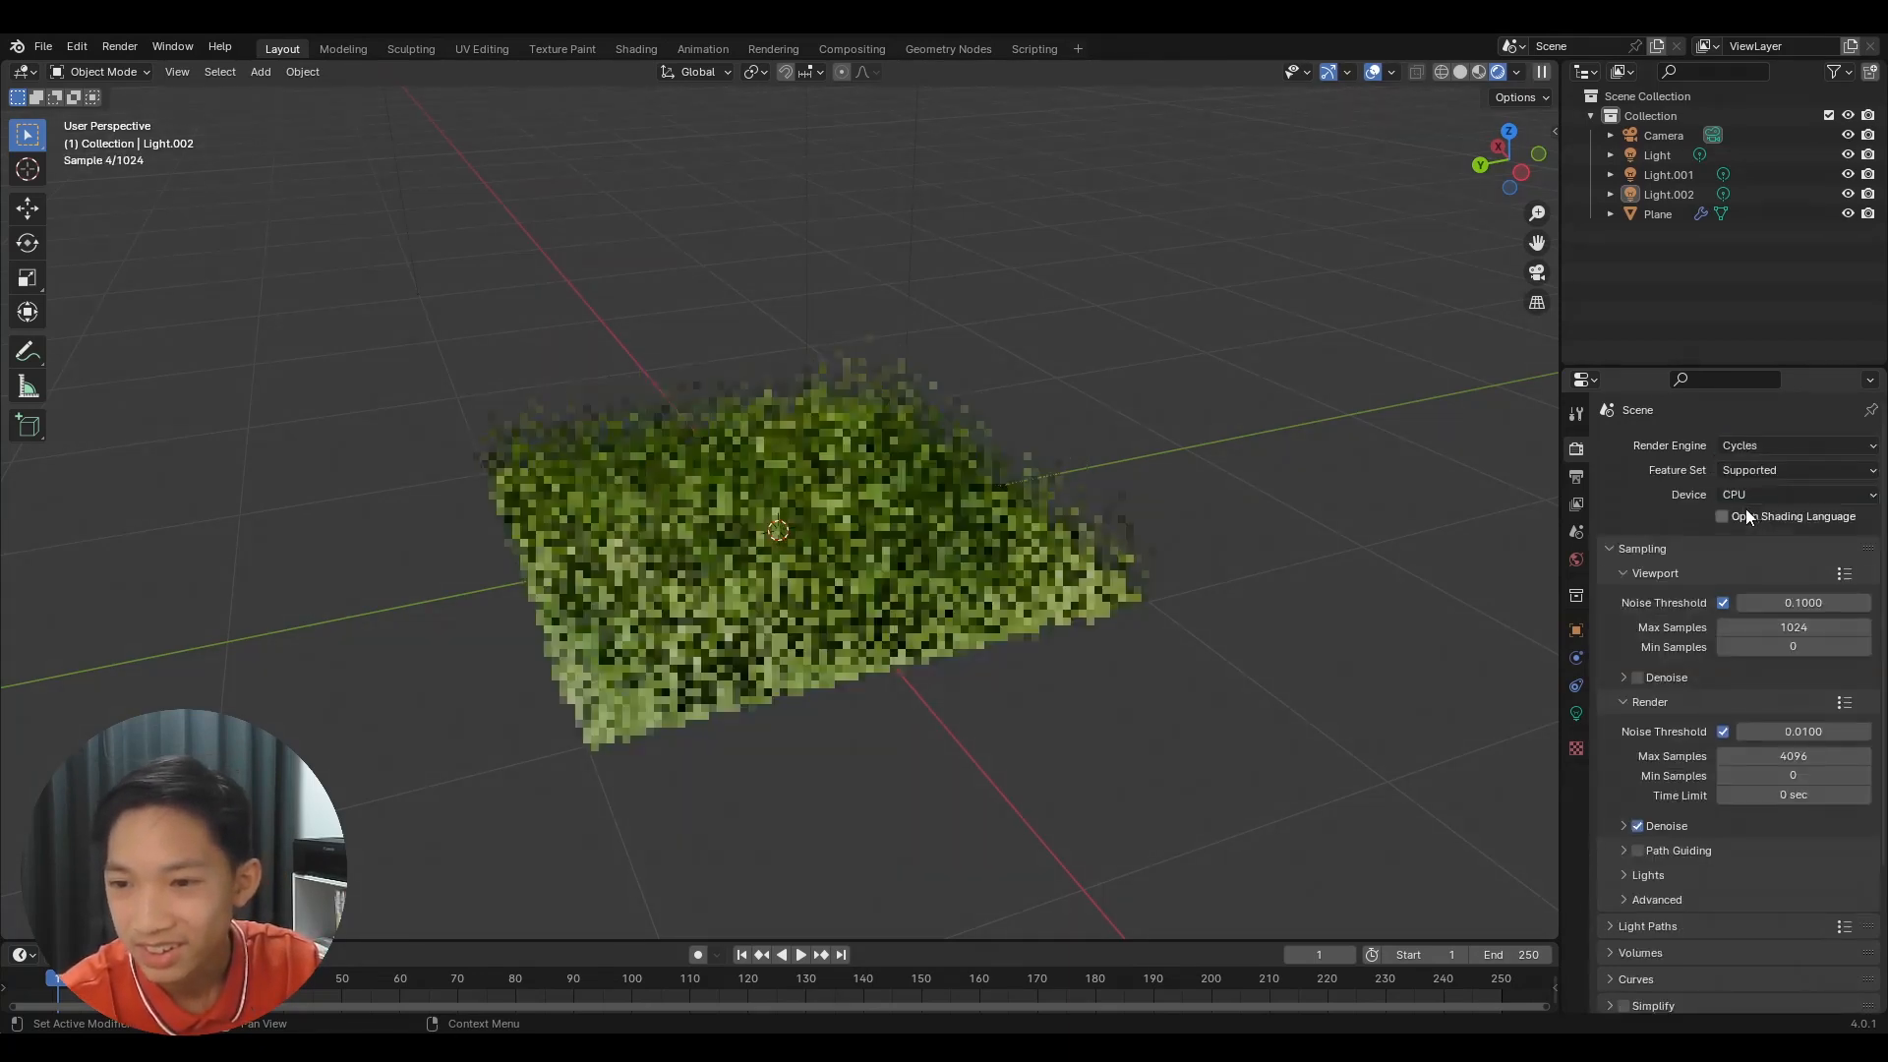
scroll(1113, 493, up, 6)
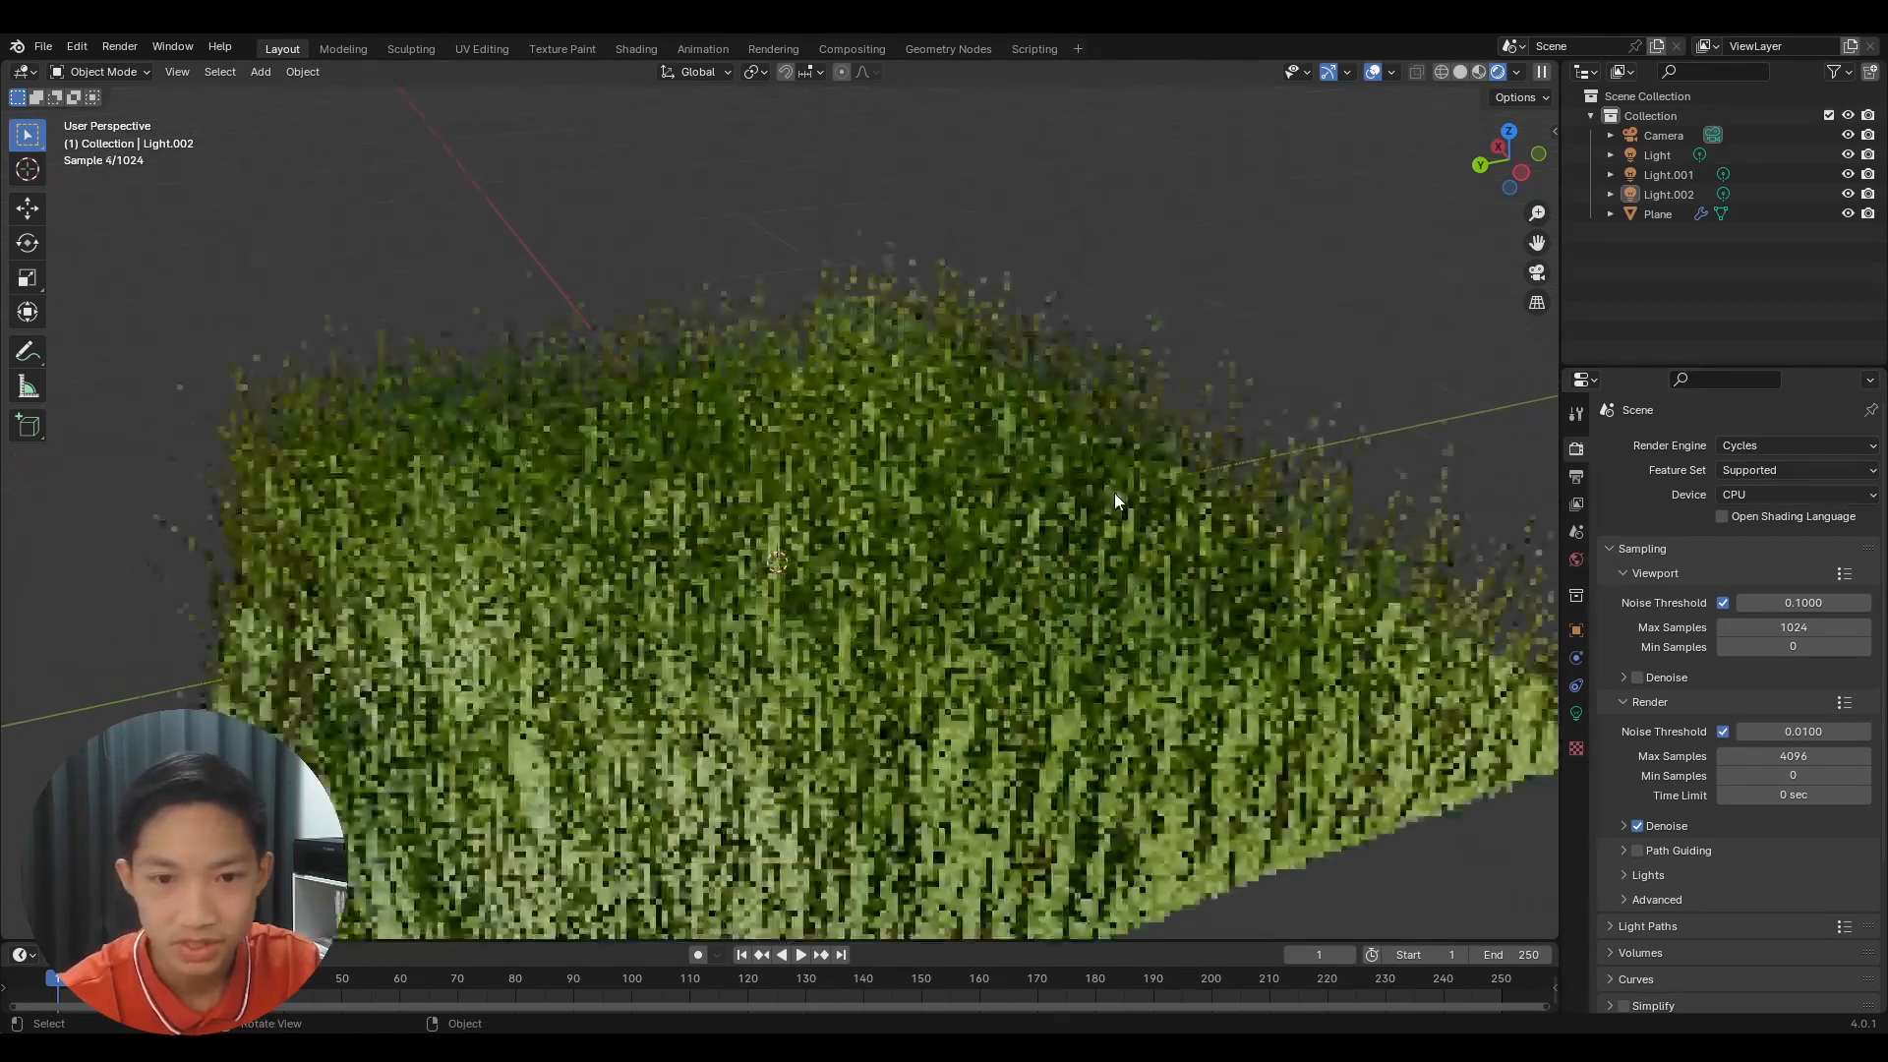
click(1637, 677)
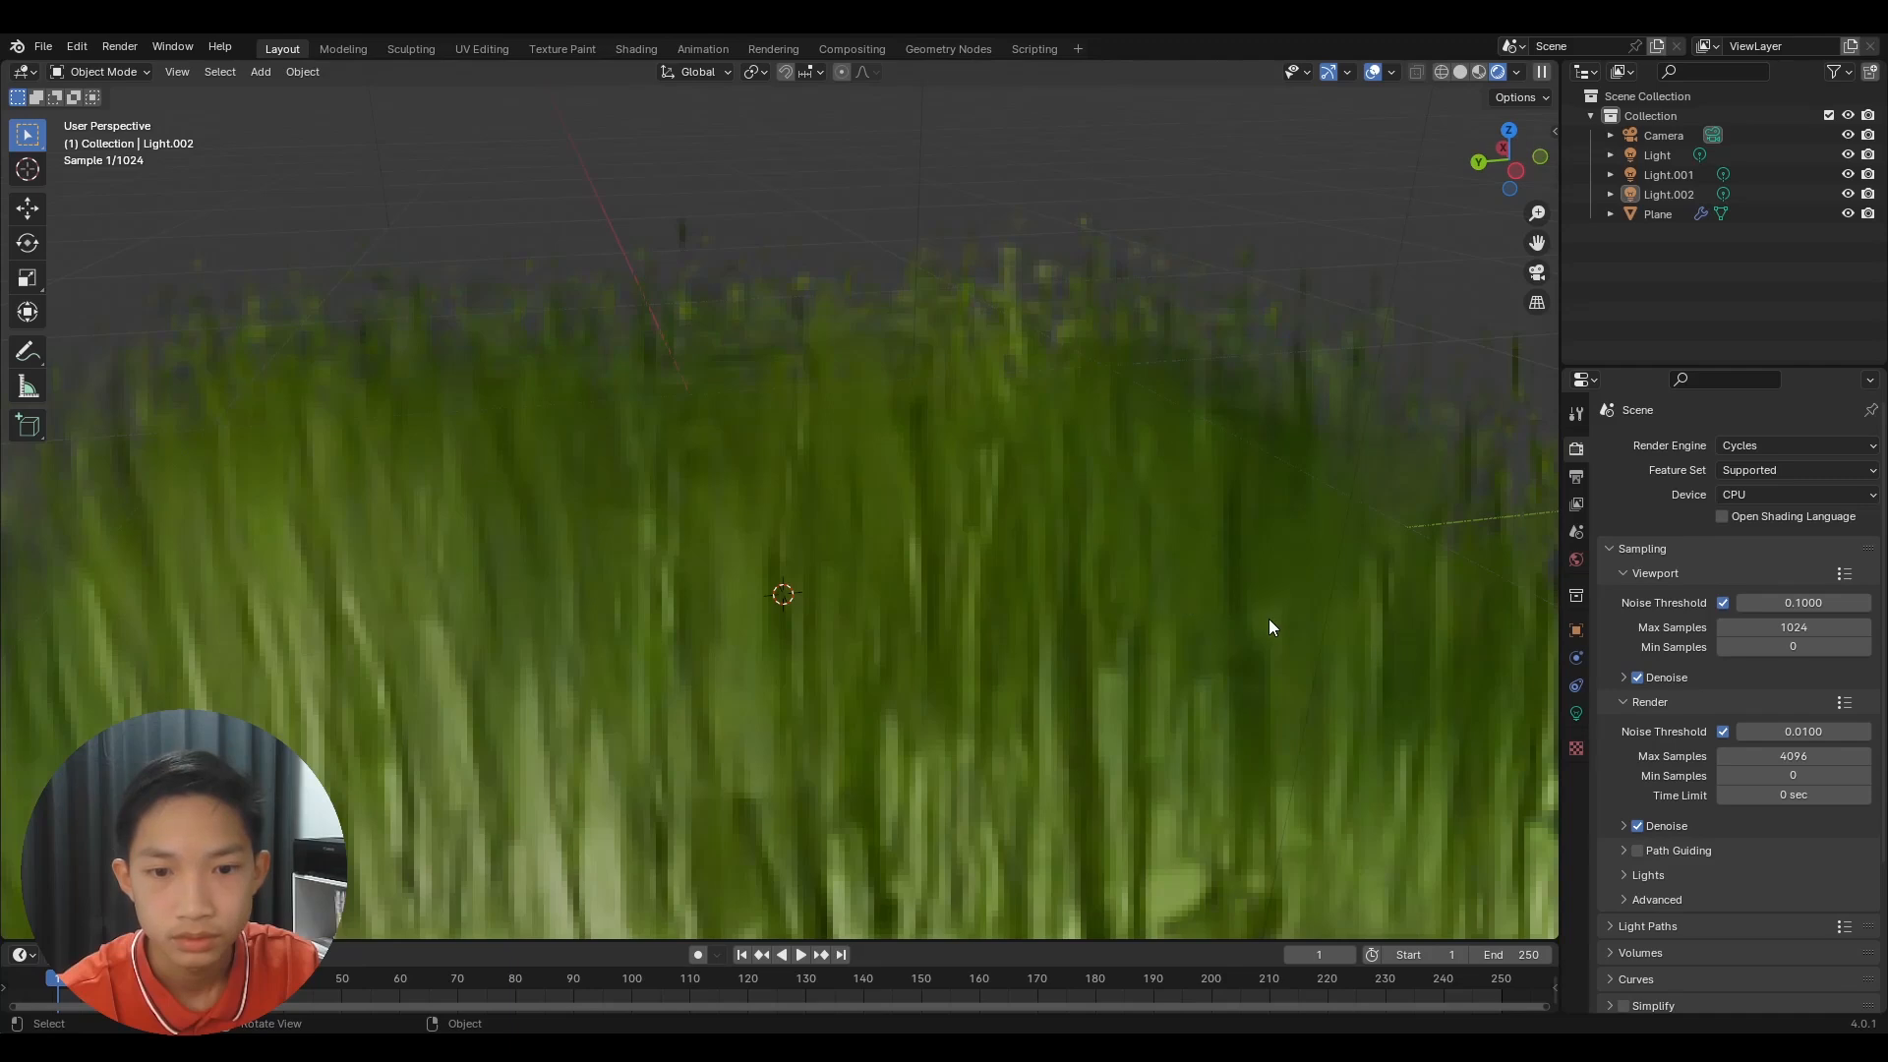
shift+middle_drag(1277, 621, 1271, 631)
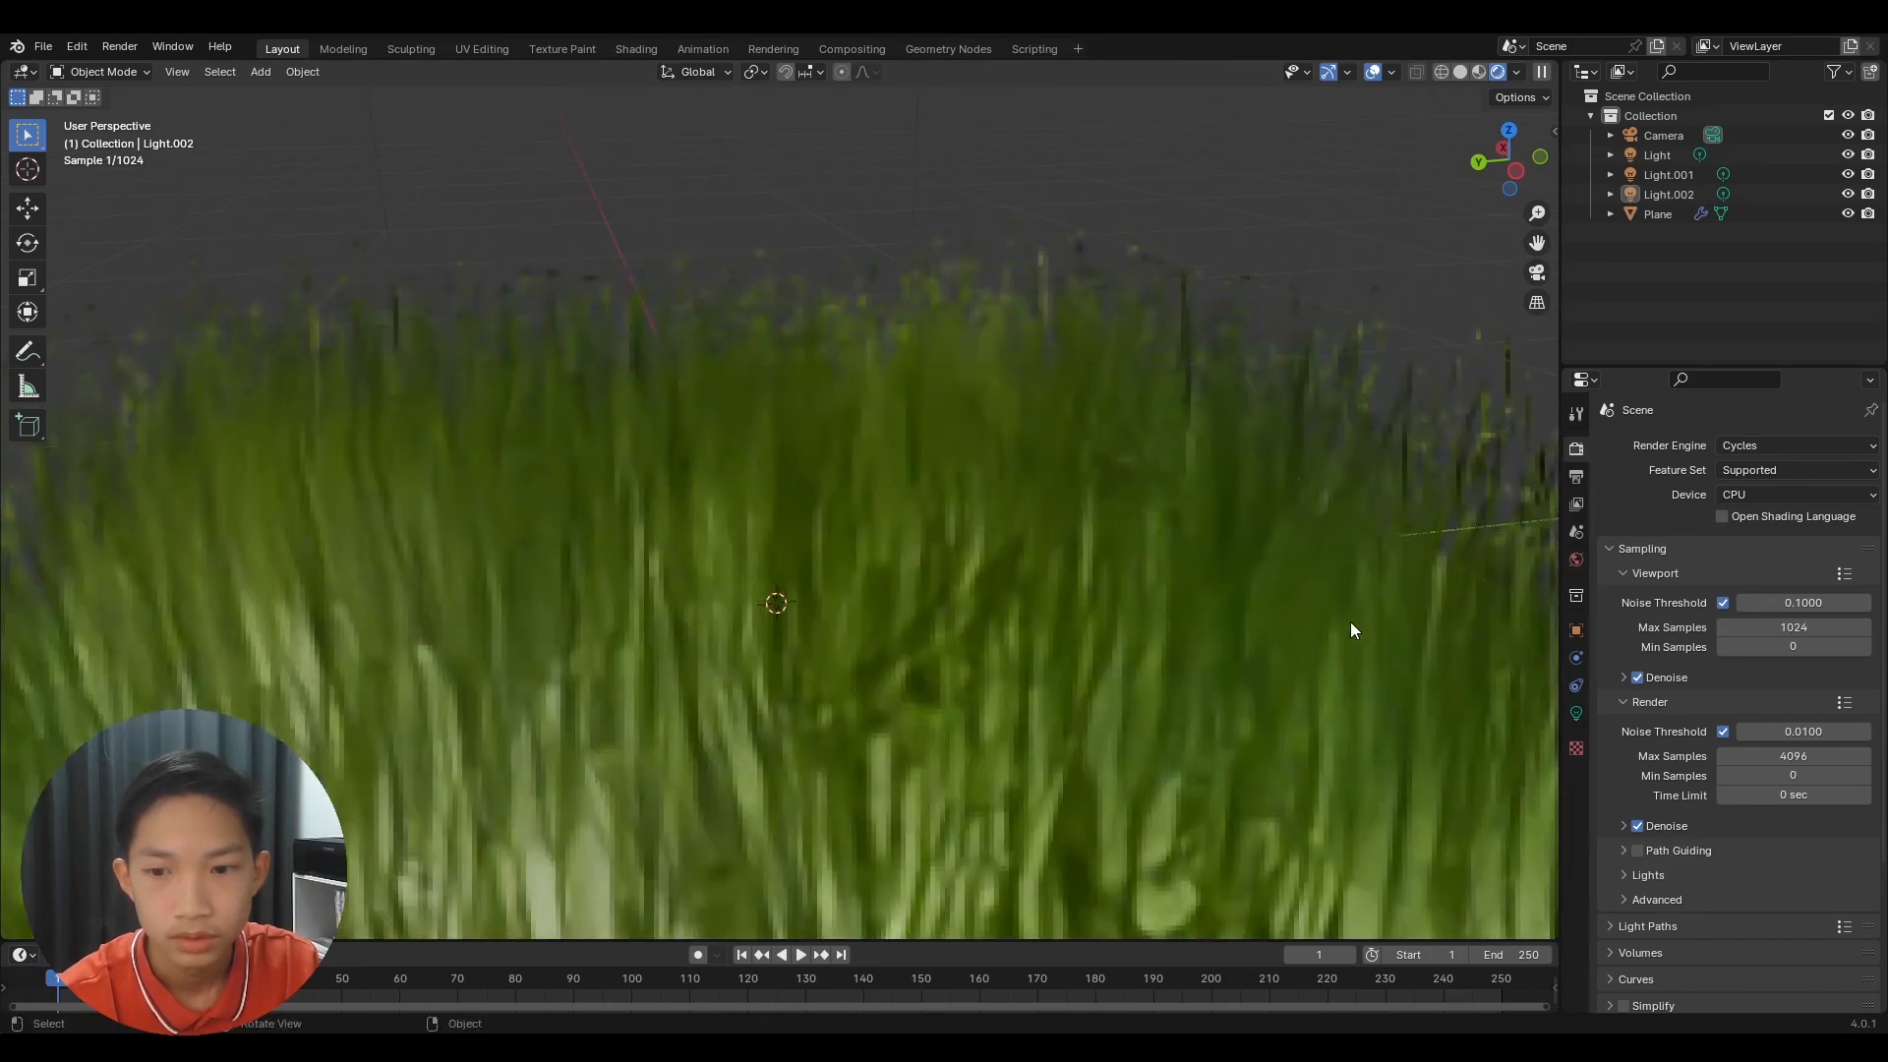